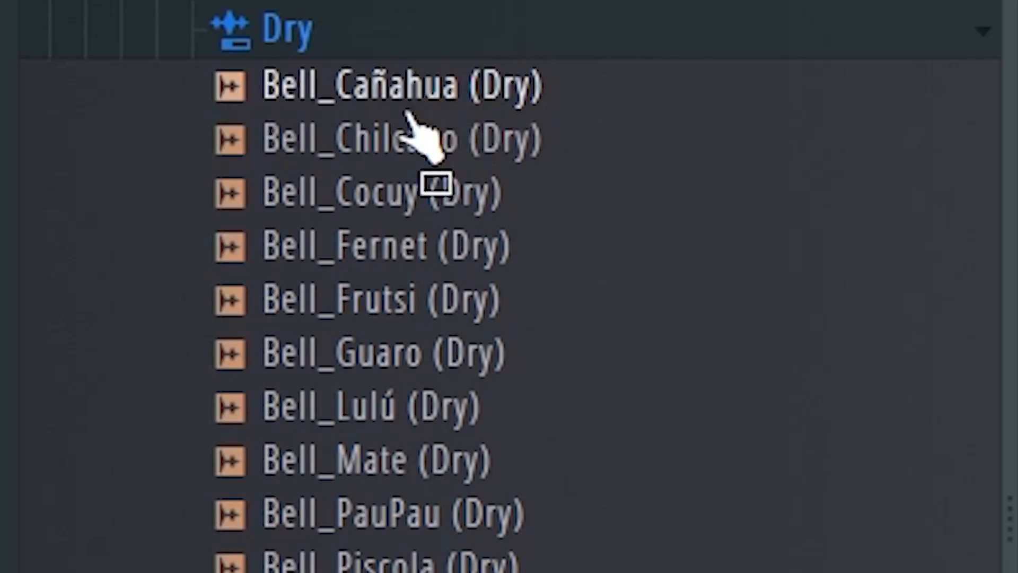
Audition several dry bell one-shots, including Bell_PauPau (Dry), from the Latin Vol.3 kit, and collapse the Dry folder
{"action": "left_click", "coordinate": [413, 227]}
{"action": "left_click", "coordinate": [459, 333]}
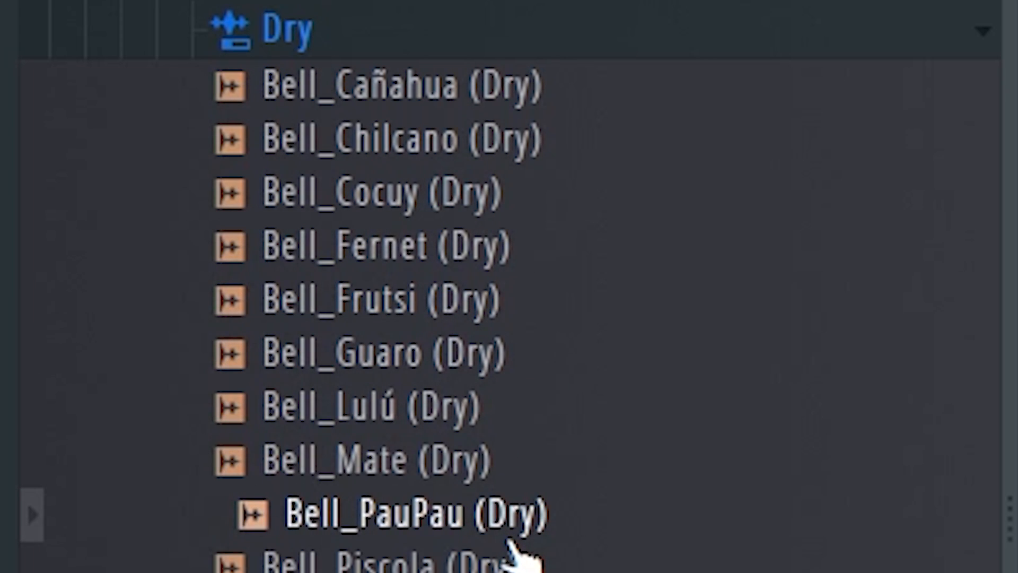
{"action": "left_click_drag", "start_coordinate": [509, 544], "coordinate": [332, 69]}
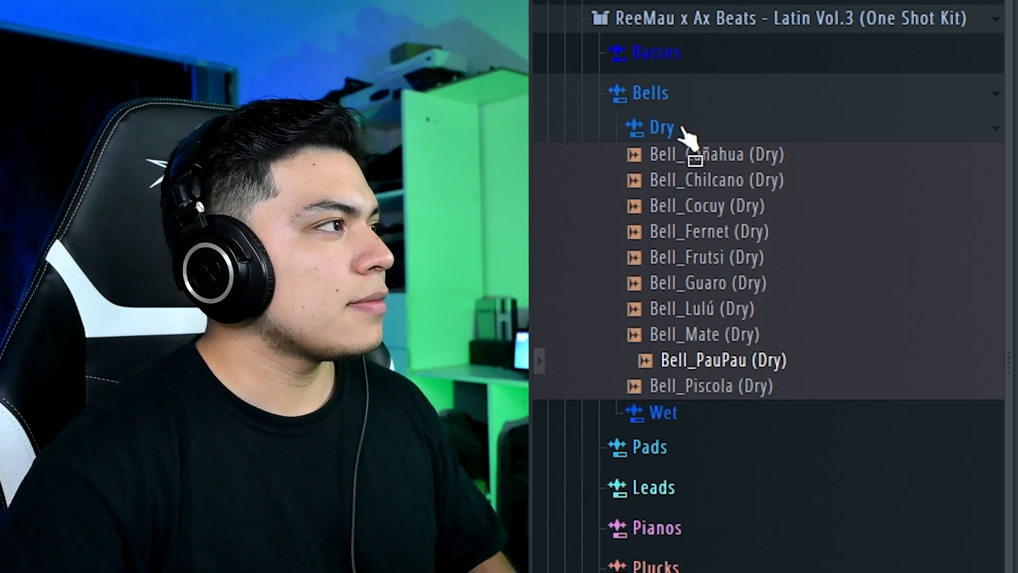
{"action": "left_click", "coordinate": [663, 129]}
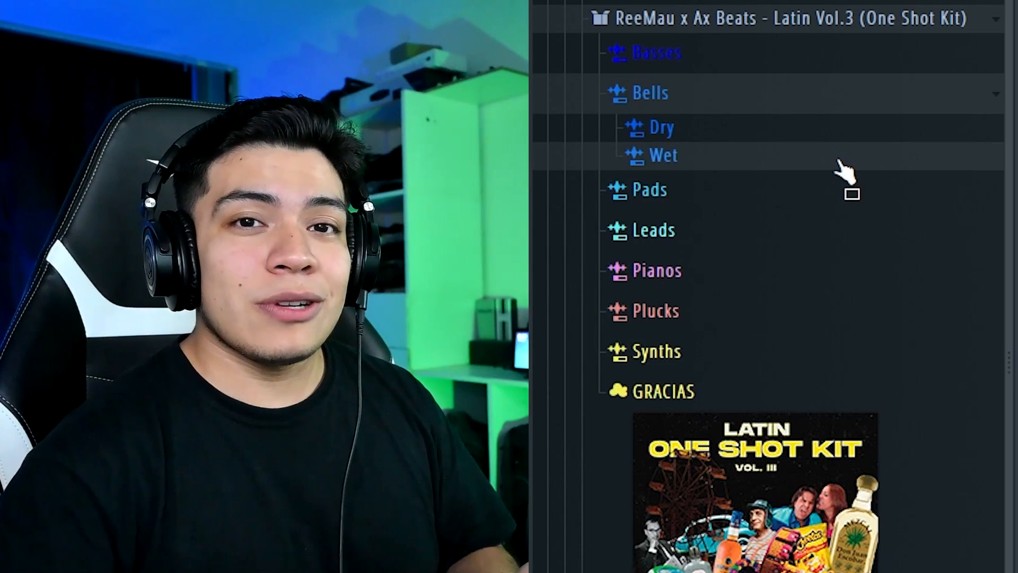
Expand the Wet bells folder and audition its samples, including Bell_Cocuy (Wet) and Bell_Guaro (Wet)
{"action": "left_click", "coordinate": [839, 161]}
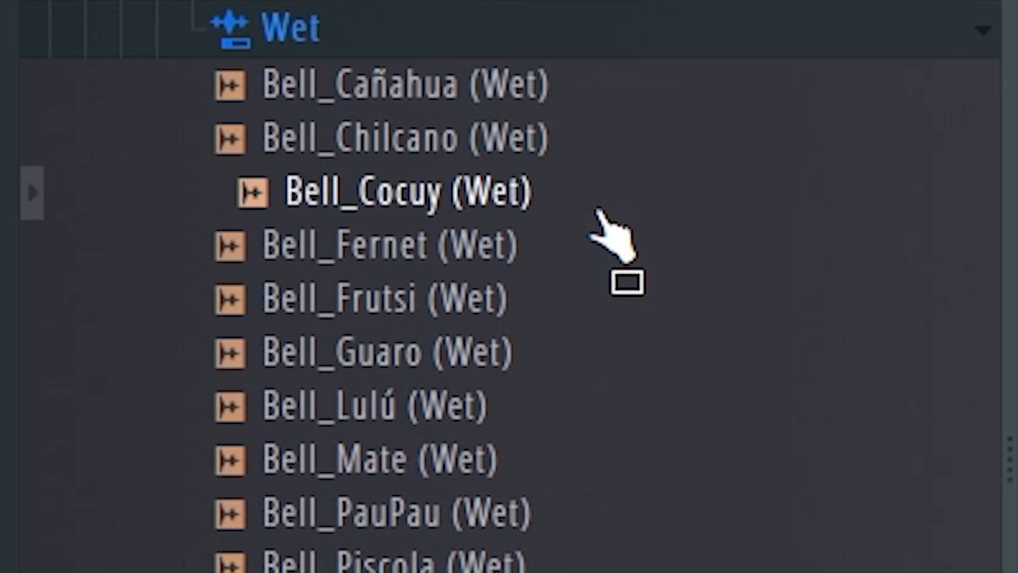
{"action": "left_click", "coordinate": [541, 366]}
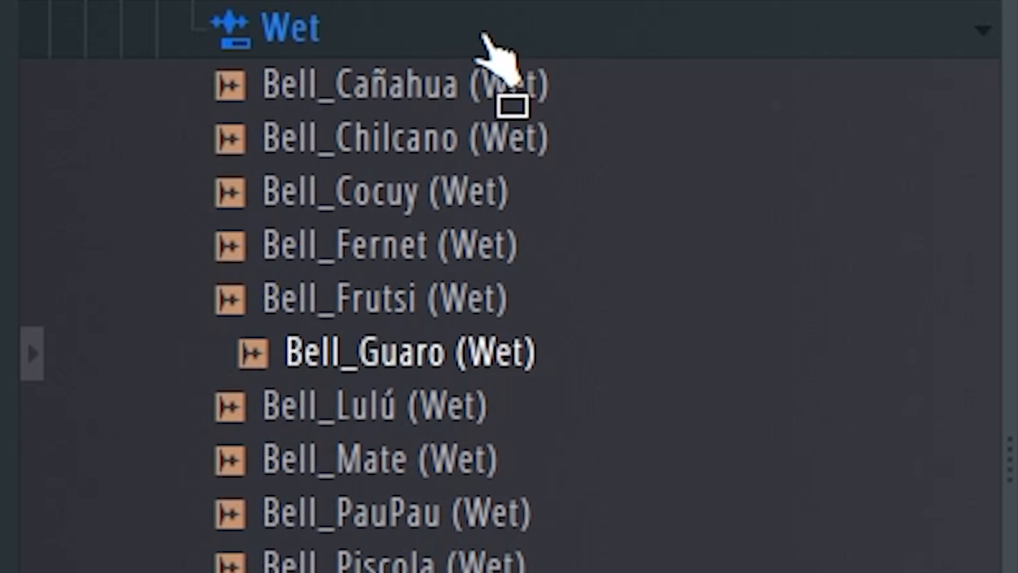
{"action": "left_click", "coordinate": [518, 265]}
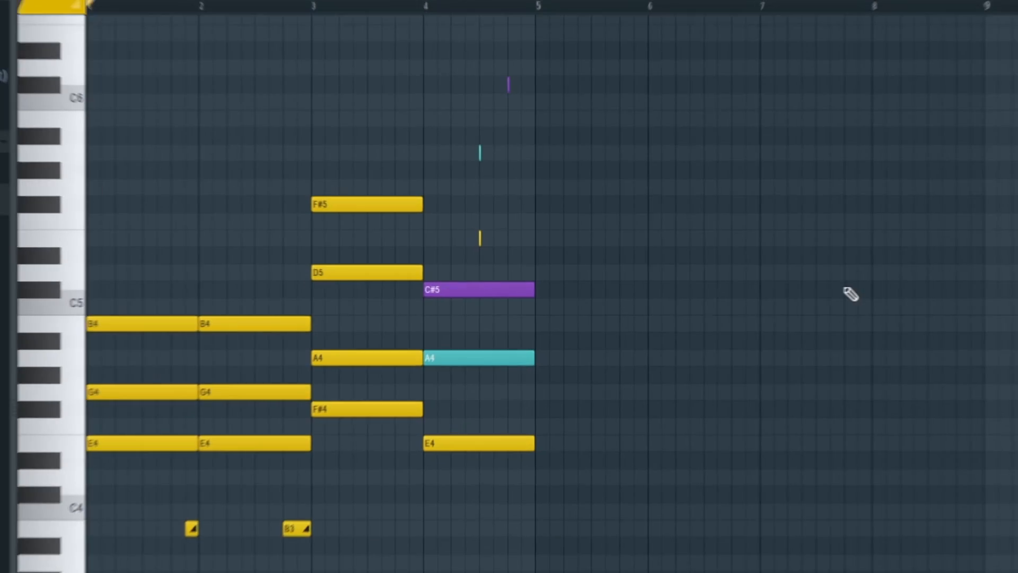
Play the four-bar Pluck_Sandarti chord pattern in the piano roll and stop playback
{"action": "key", "text": "space"}
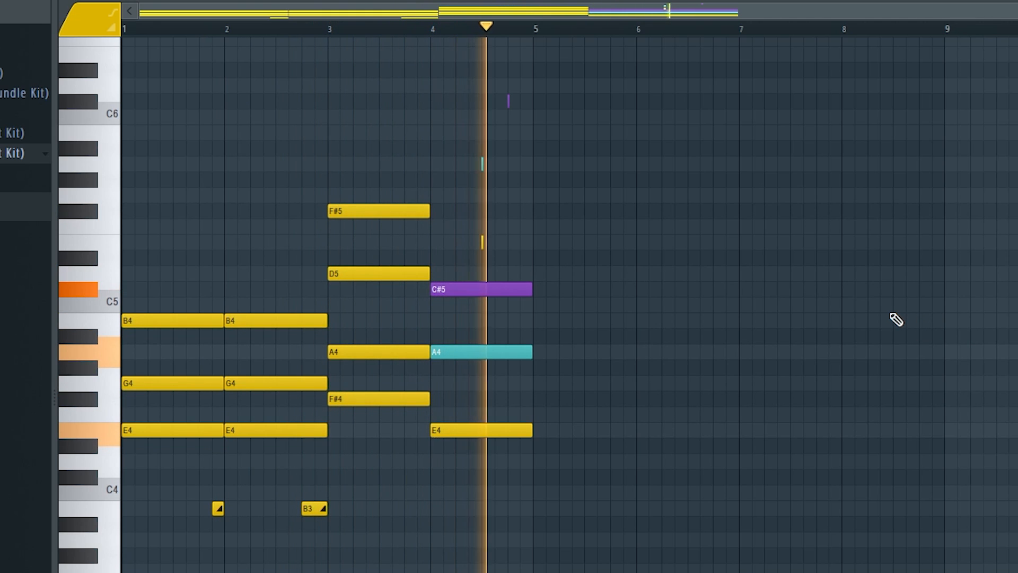
{"action": "key", "text": "space"}
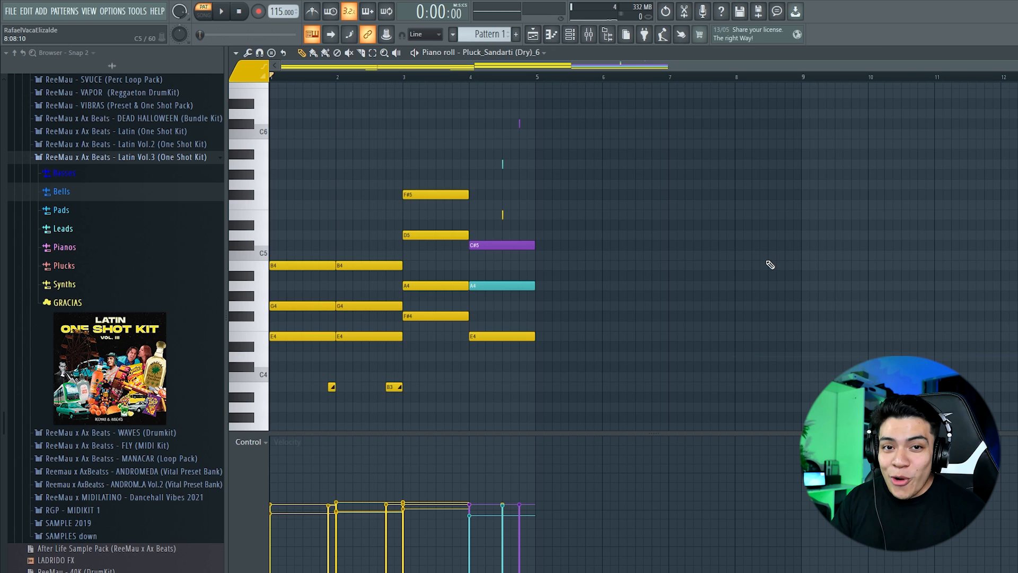
Set the pitch range of the Pluck_Sandarti (Dry)_6 channel to 12 semitones and create an automation clip for its channel pitch
{"action": "left_click", "coordinate": [533, 37]}
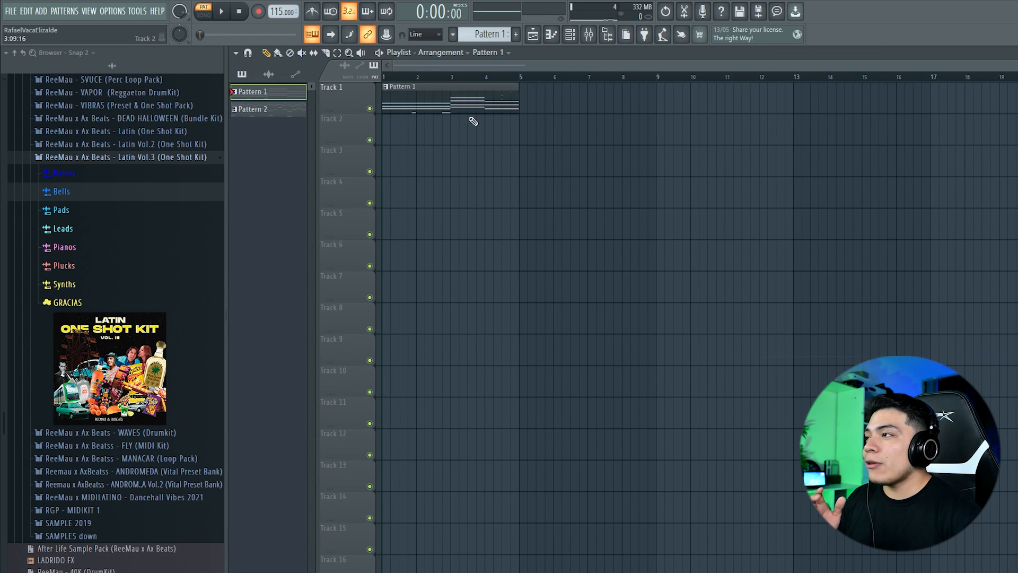
{"action": "left_click", "coordinate": [570, 39]}
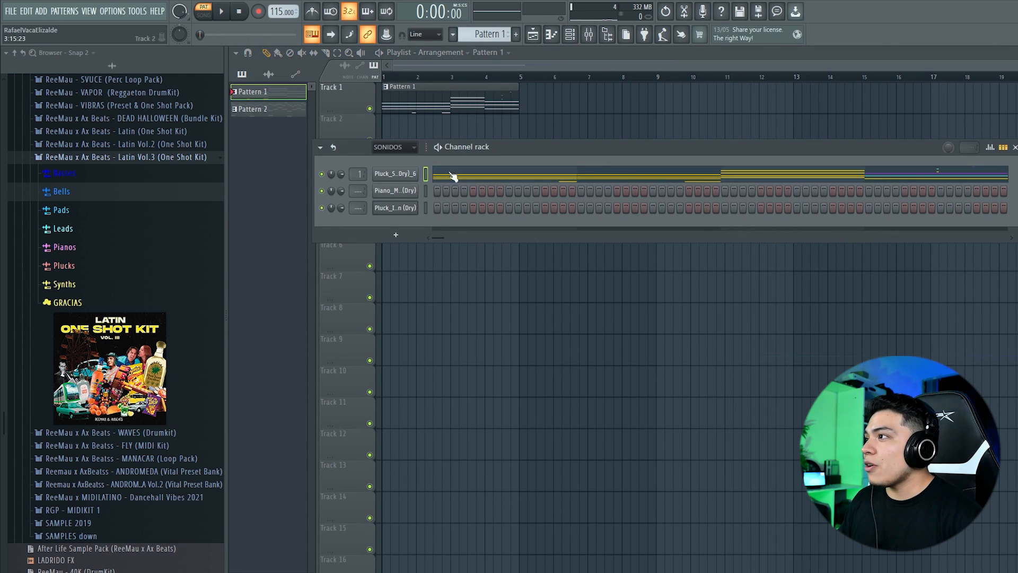
{"action": "left_click", "coordinate": [409, 177]}
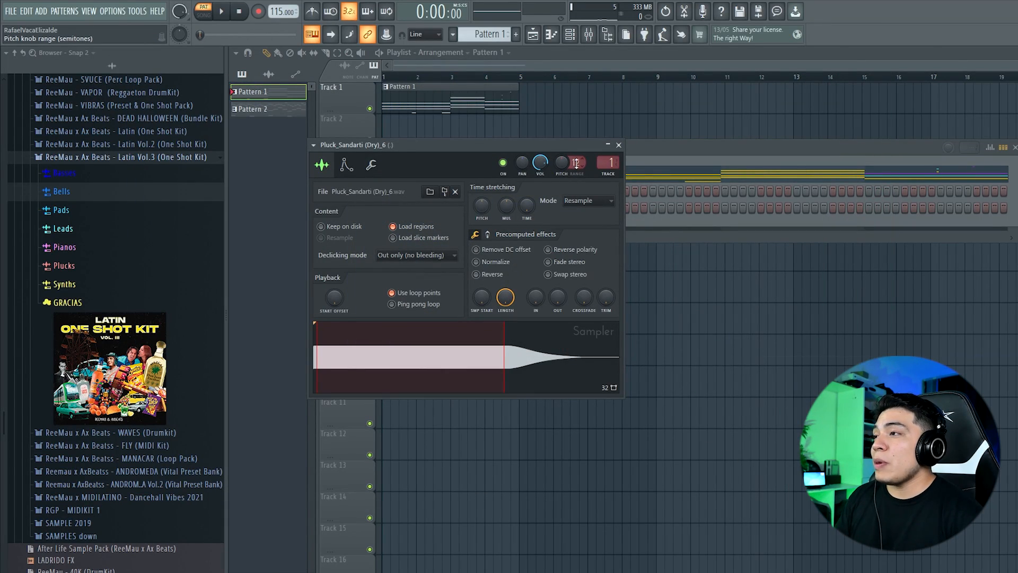
{"action": "right_click", "coordinate": [563, 163]}
{"action": "left_click", "coordinate": [600, 246]}
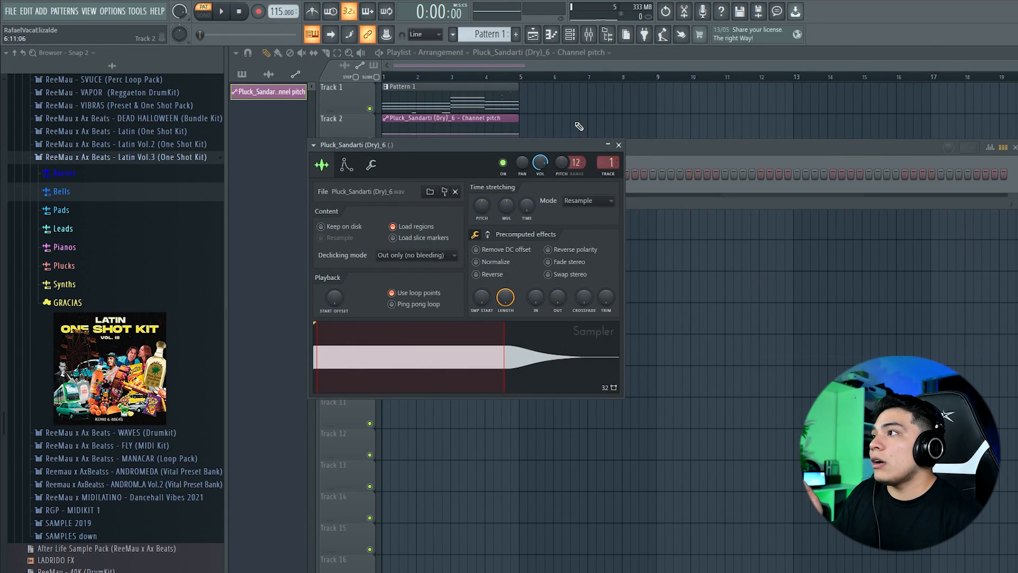
Add control points near the start of the channel pitch automation clip on Track 2 and reshape its curve
{"action": "left_click", "coordinate": [411, 134]}
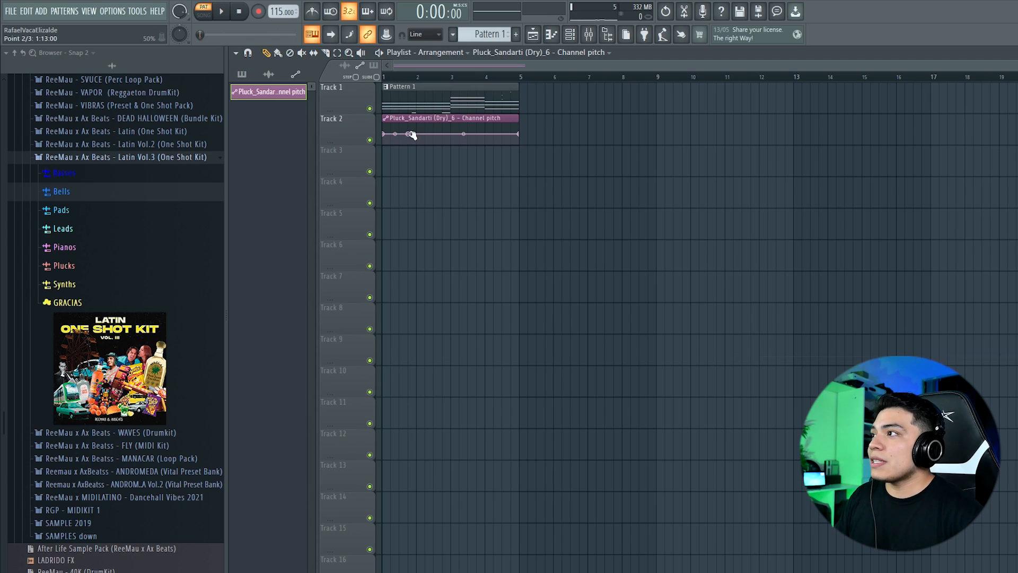
{"action": "left_click_drag", "start_coordinate": [416, 135], "coordinate": [417, 142]}
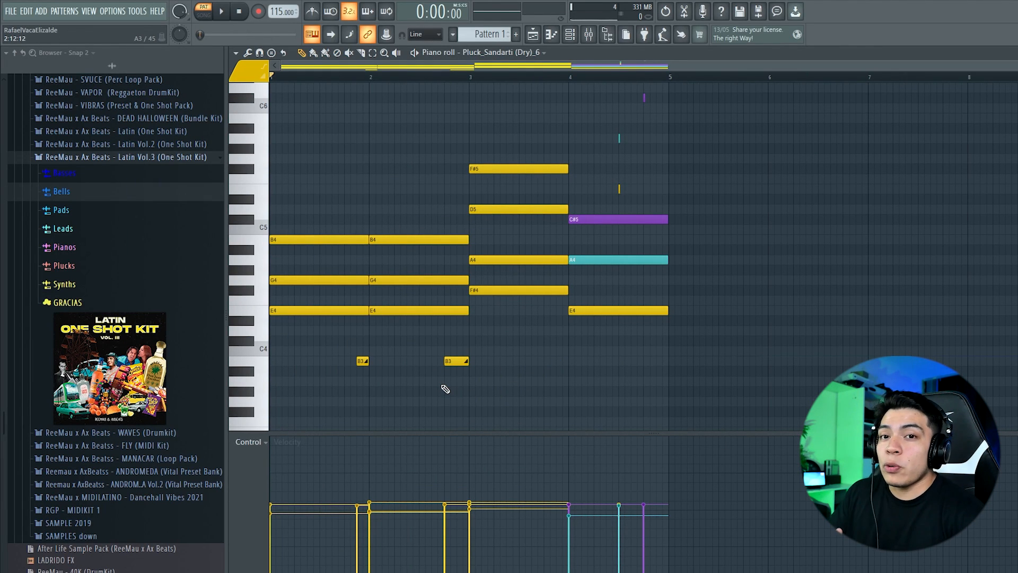
Examine the Pluck_Sandarti chords in the piano roll, focusing on the coloured bar 4 notes and the short slide notes above them
{"action": "left_click_drag", "start_coordinate": [315, 207], "coordinate": [450, 342]}
{"action": "left_click", "coordinate": [585, 383]}
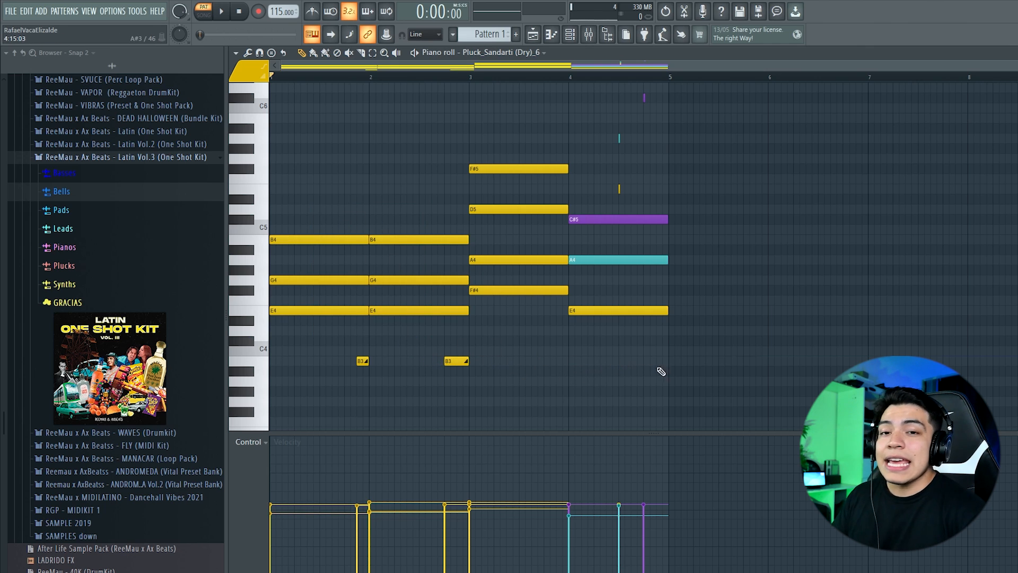
{"action": "scroll", "coordinate": [670, 367], "scroll_direction": "up", "scroll_amount": 3}
{"action": "scroll", "coordinate": [641, 87], "scroll_direction": "up", "scroll_amount": 9}
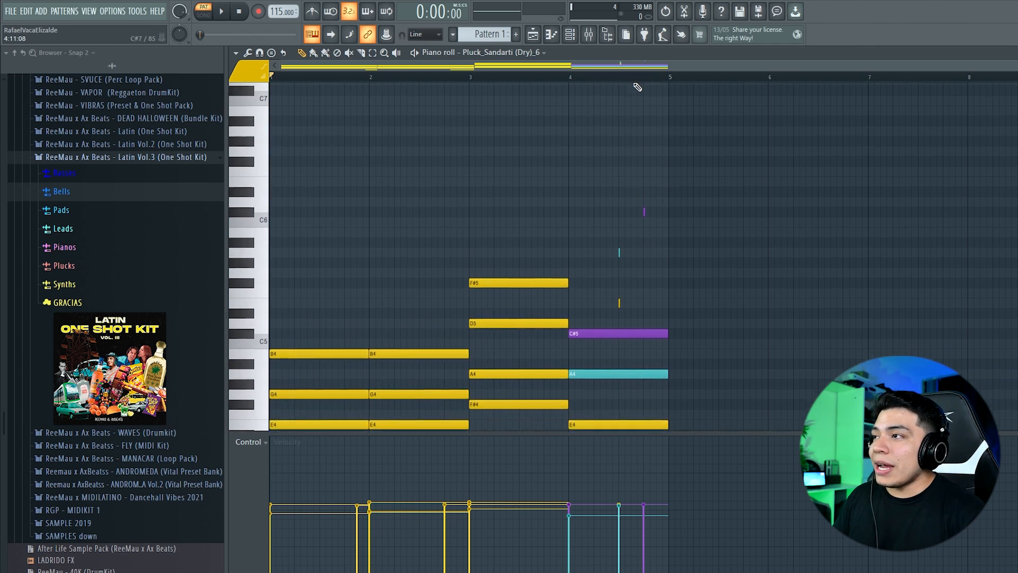
{"action": "scroll", "coordinate": [636, 95], "scroll_direction": "down", "scroll_amount": 9}
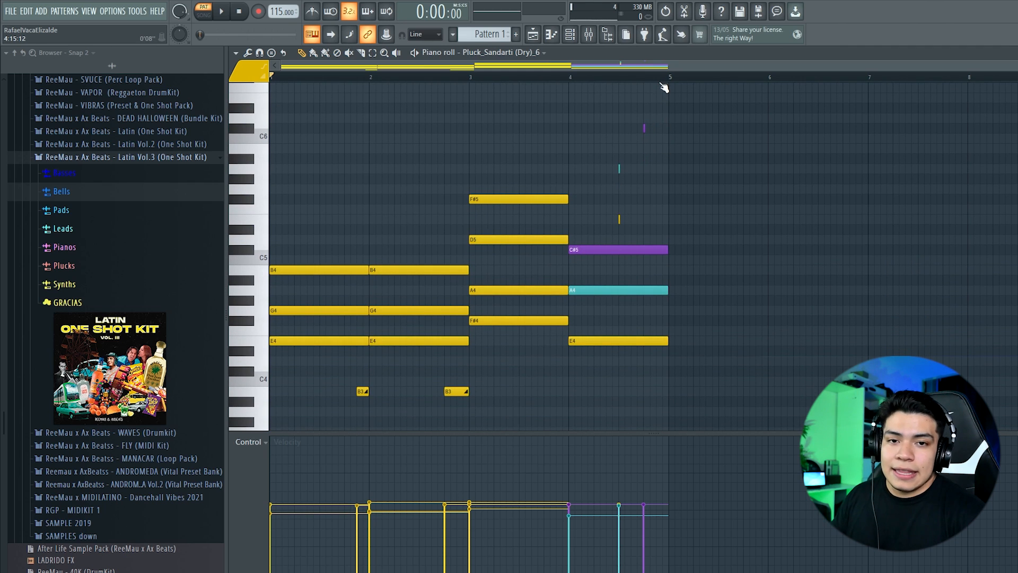
{"action": "scroll", "coordinate": [663, 84], "scroll_direction": "up", "scroll_amount": 5}
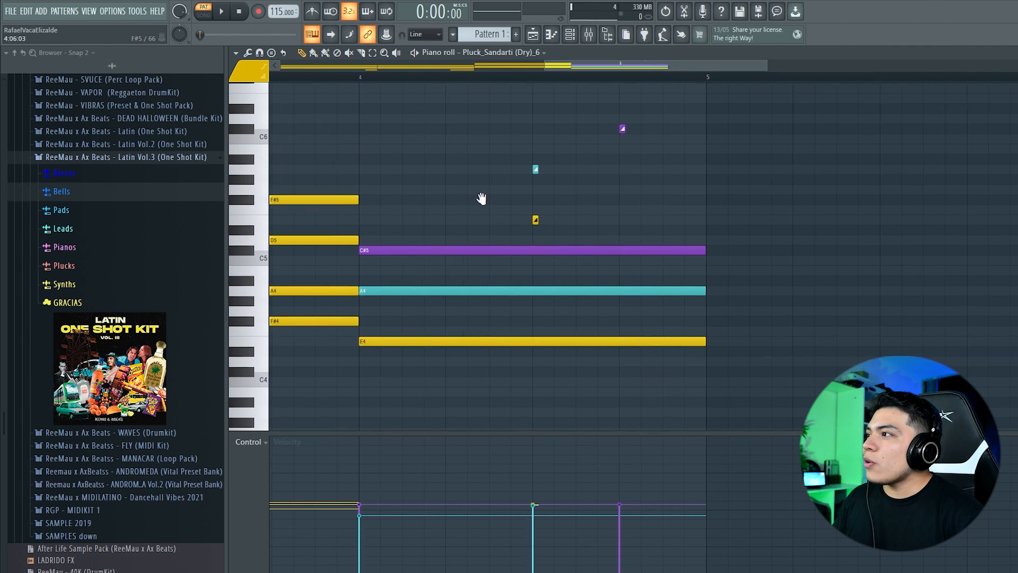
{"action": "left_click_drag", "start_coordinate": [432, 217], "coordinate": [451, 194]}
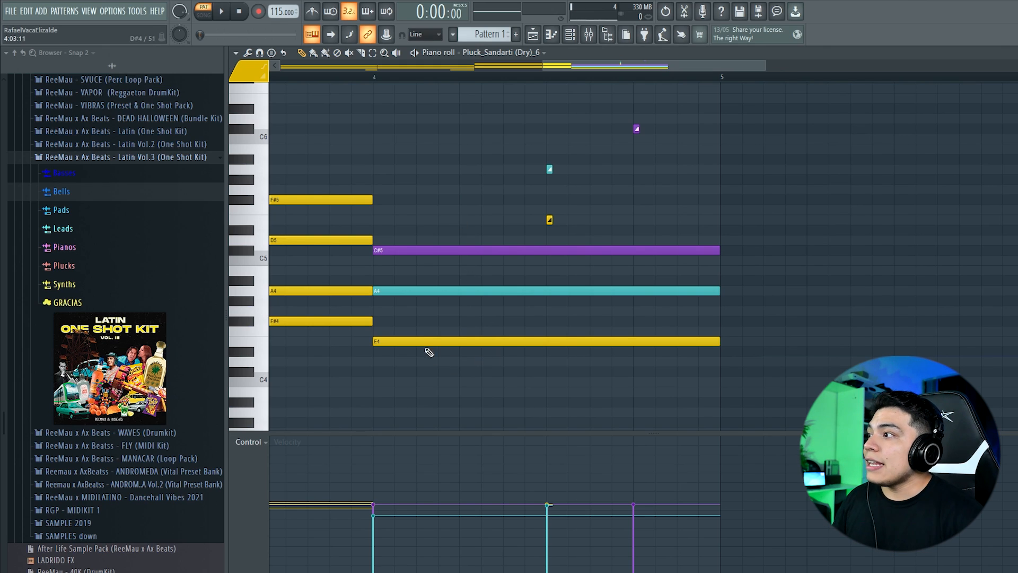
{"action": "left_click_drag", "start_coordinate": [409, 317], "coordinate": [445, 366]}
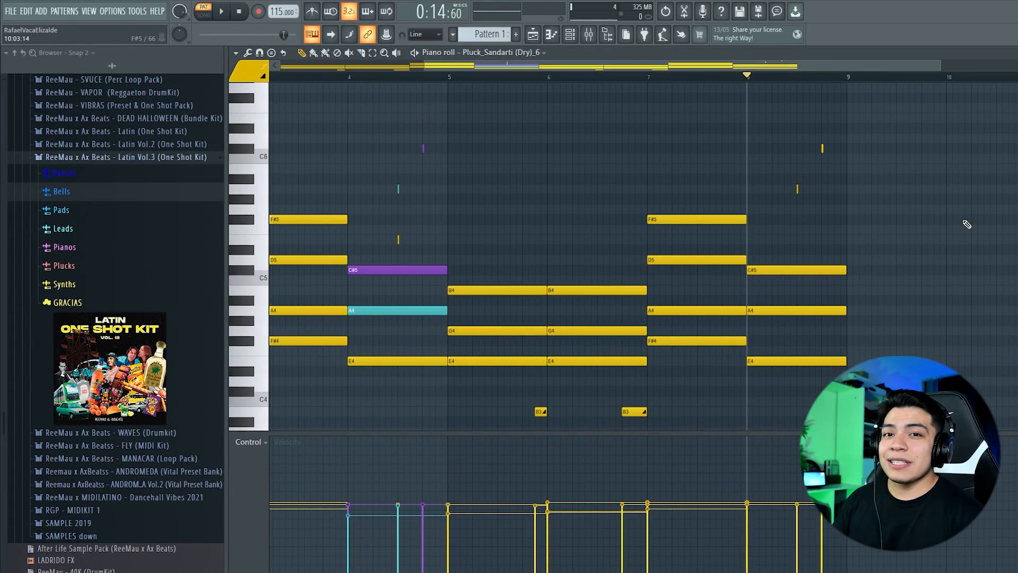
Play the eight-bar pattern to compare the multi-coloured slides in bar 4 with the single-colour ones in bar 8
{"action": "left_click_drag", "start_coordinate": [825, 211], "coordinate": [971, 192]}
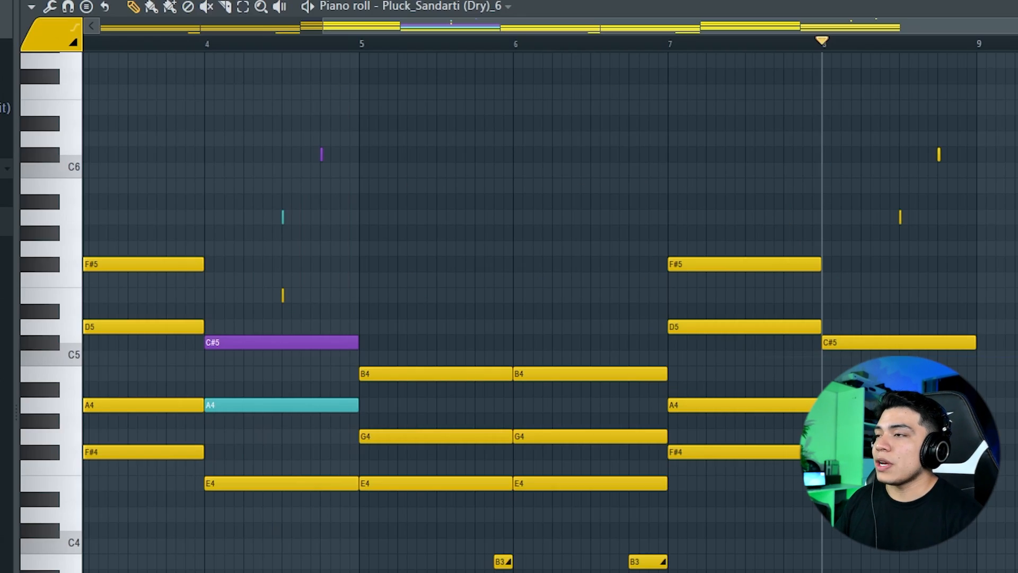
{"action": "key", "text": "space"}
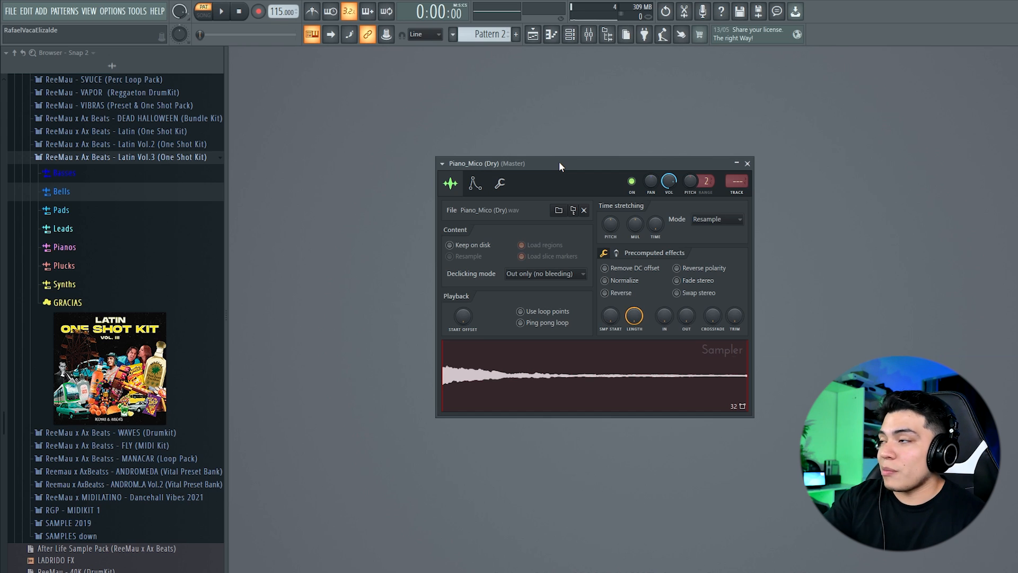
Audition the Piano_Mico (Dry) sample and enable the volume envelope in its channel settings
{"action": "key", "text": "z"}
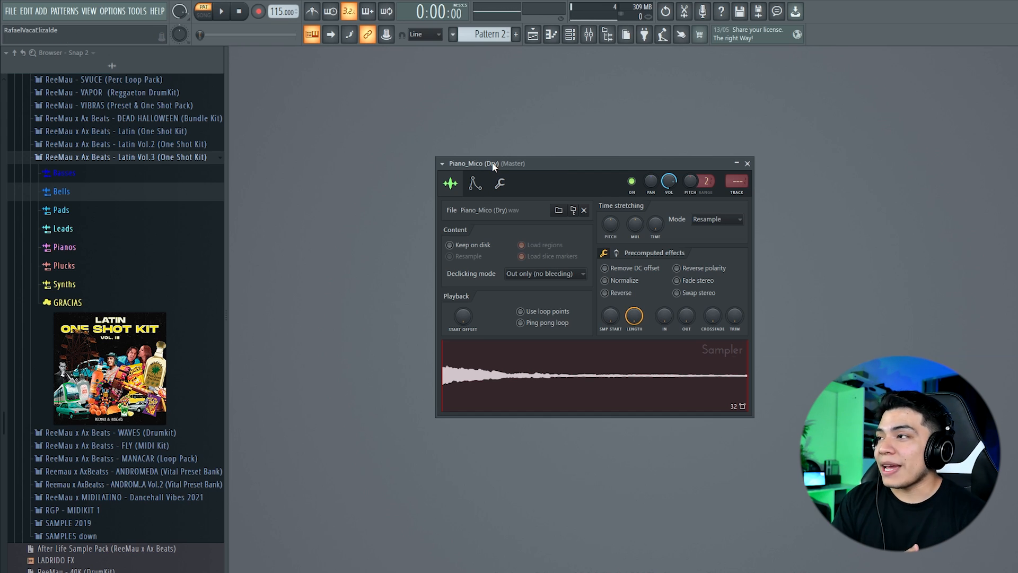
{"action": "left_click", "coordinate": [476, 184]}
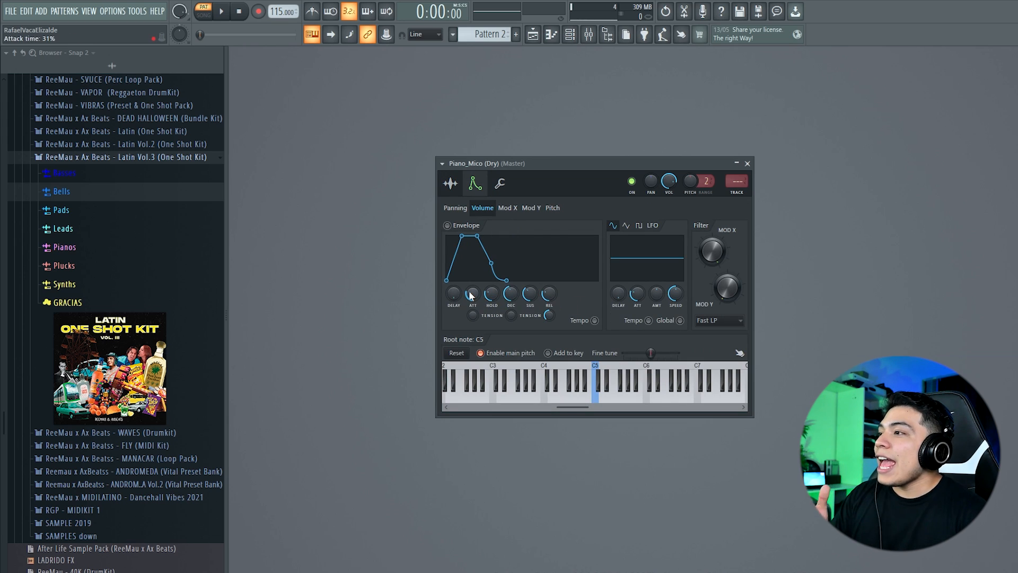
{"action": "left_click", "coordinate": [448, 226]}
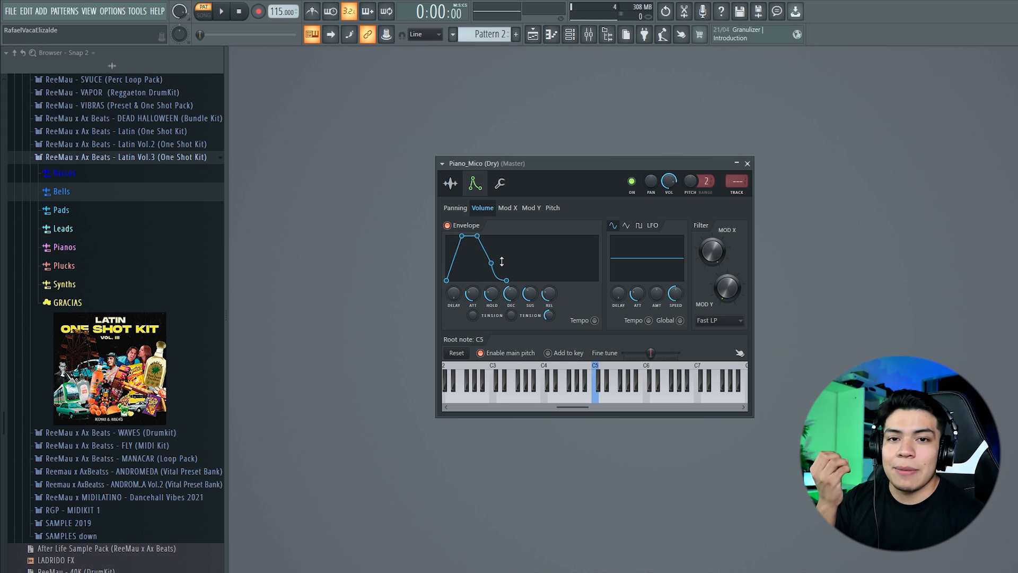
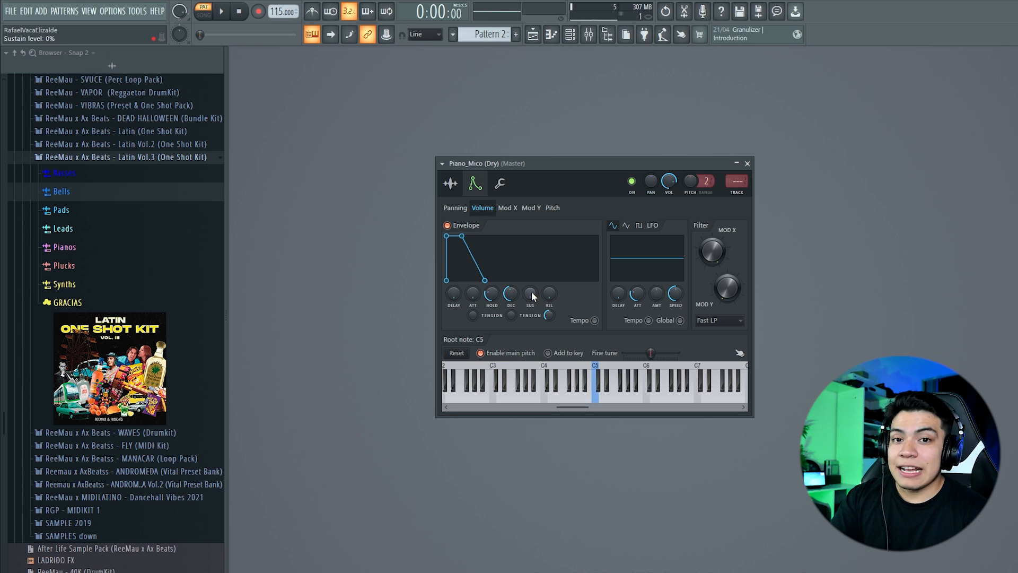
Adjust the sustain of Piano_Mico's volume envelope, audition a note and raise the release time
{"action": "mouse_move", "coordinate": [531, 293]}
{"action": "left_mouse_down"}
{"action": "mouse_move", "coordinate": [530, 262]}
{"action": "mouse_move", "coordinate": [533, 297]}
{"action": "left_mouse_up"}
{"action": "key", "text": "z"}
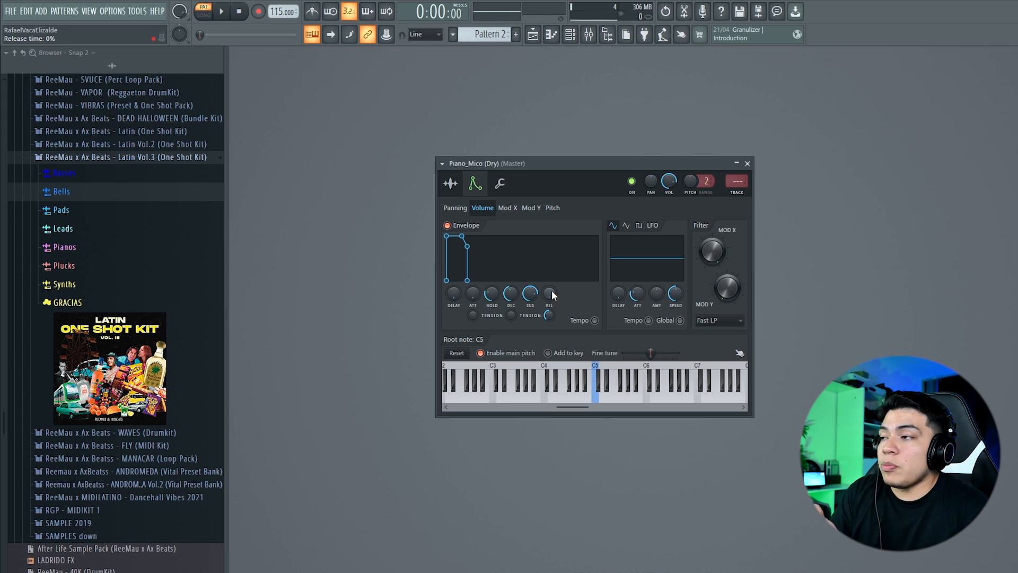
{"action": "left_click_drag", "start_coordinate": [551, 294], "coordinate": [551, 249]}
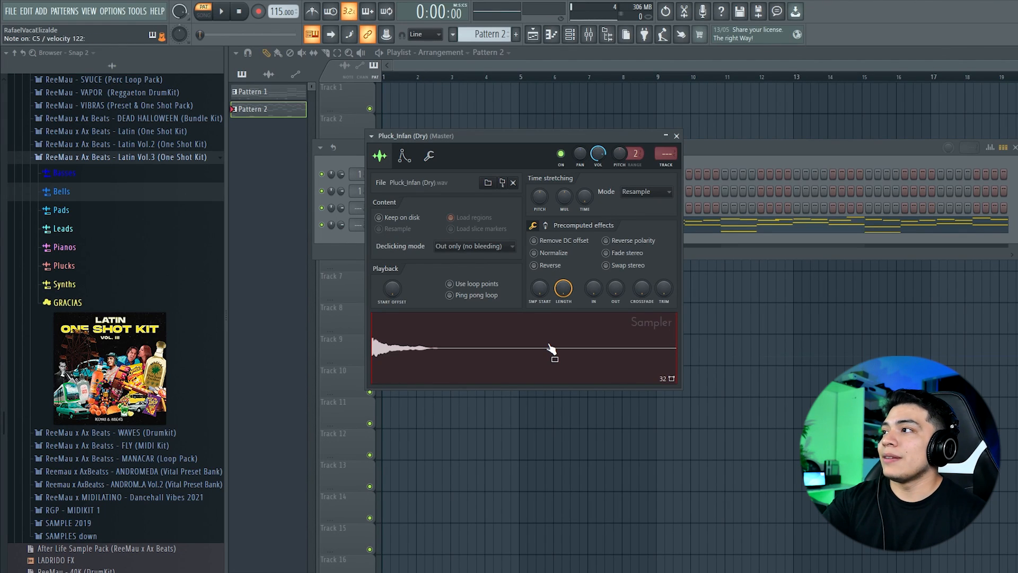
Open the Pluck_Infan (Dry) melody of Pattern 2 in the piano roll, play it and set the project tempo to 90 BPM
{"action": "left_click", "coordinate": [730, 153]}
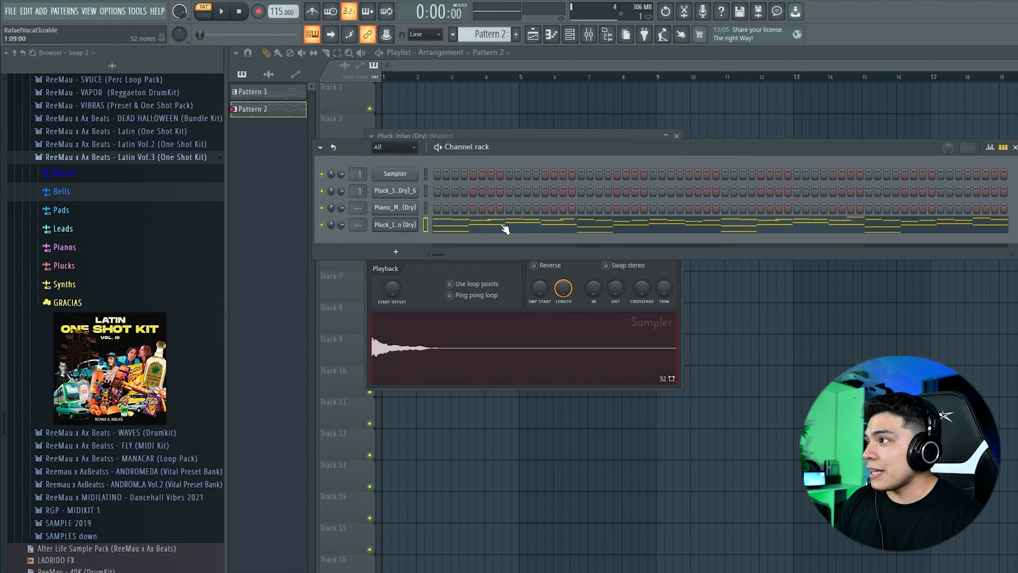
{"action": "left_click", "coordinate": [465, 234]}
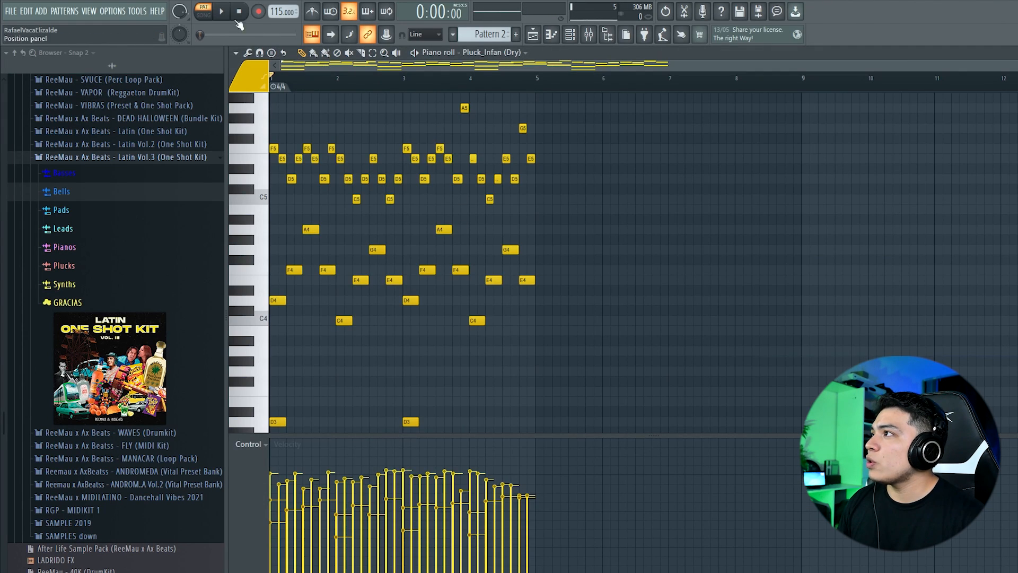
{"action": "key", "text": "space"}
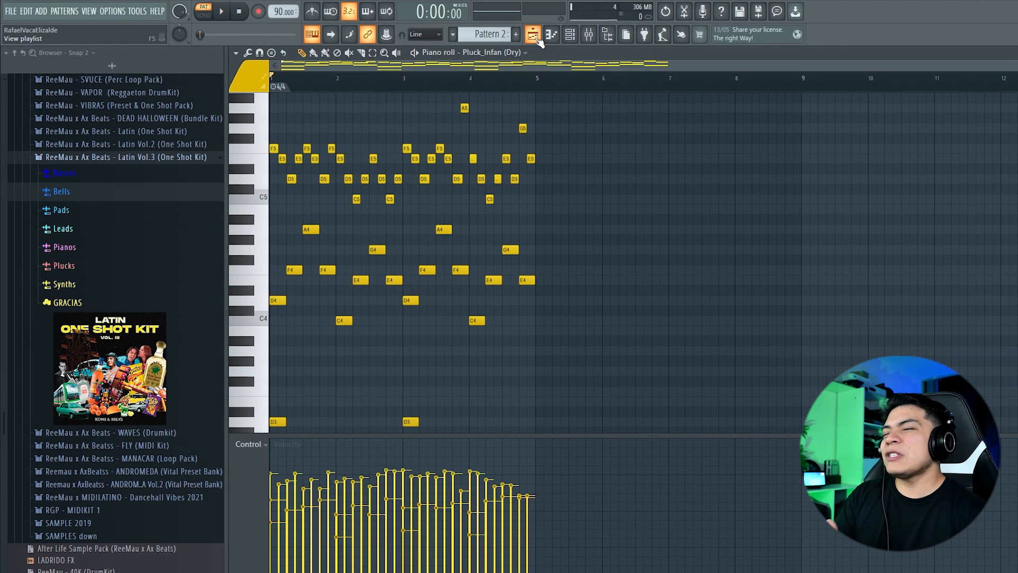
Place the Pluck_Infan (Dry) sample from its channel settings as an audio clip at the start of playlist Track 1
{"action": "left_click", "coordinate": [534, 36]}
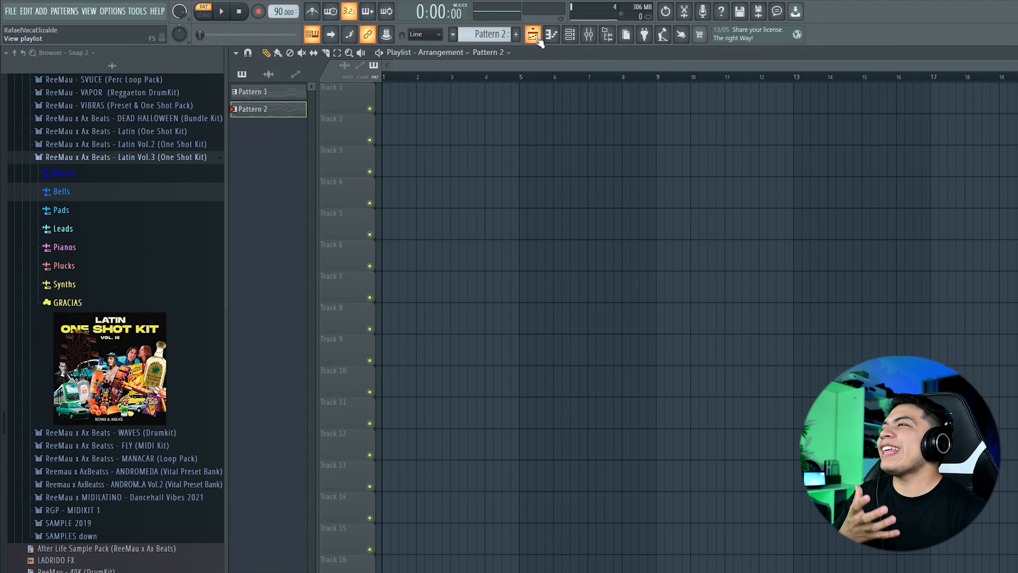
{"action": "left_click", "coordinate": [571, 35]}
{"action": "left_click", "coordinate": [405, 224]}
{"action": "left_click_drag", "start_coordinate": [427, 347], "coordinate": [425, 98]}
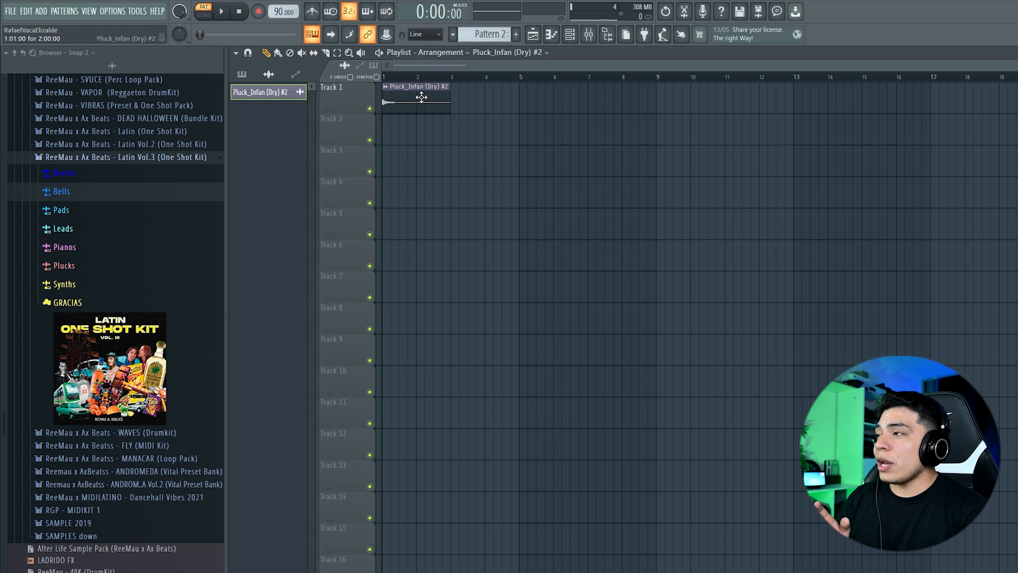
Set the time-stretching mode of the Pluck_Infan (Dry) audio clip on Track 1 to Stretch
{"action": "double_click", "coordinate": [421, 97]}
{"action": "left_click", "coordinate": [575, 235]}
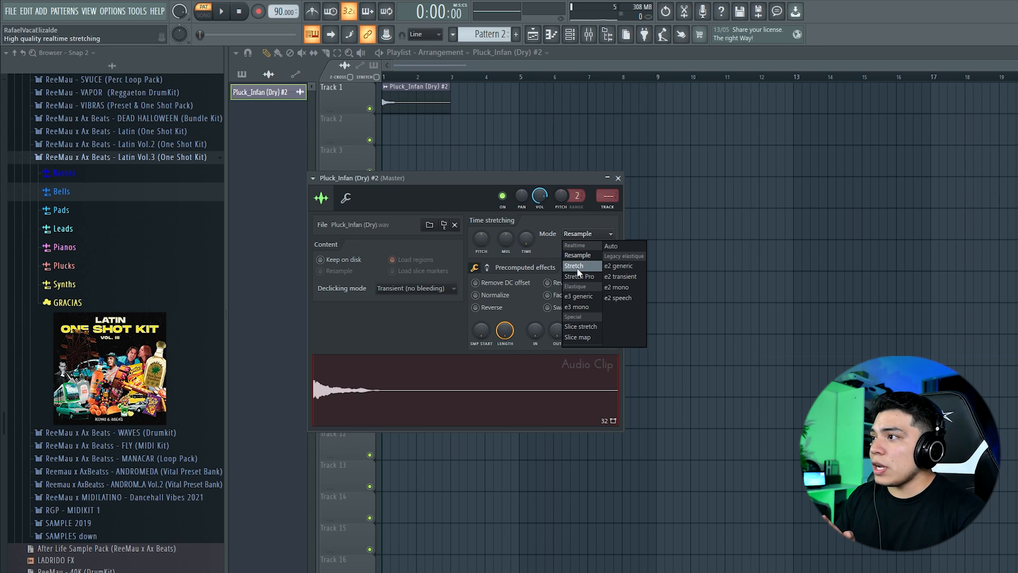
{"action": "left_click", "coordinate": [575, 267]}
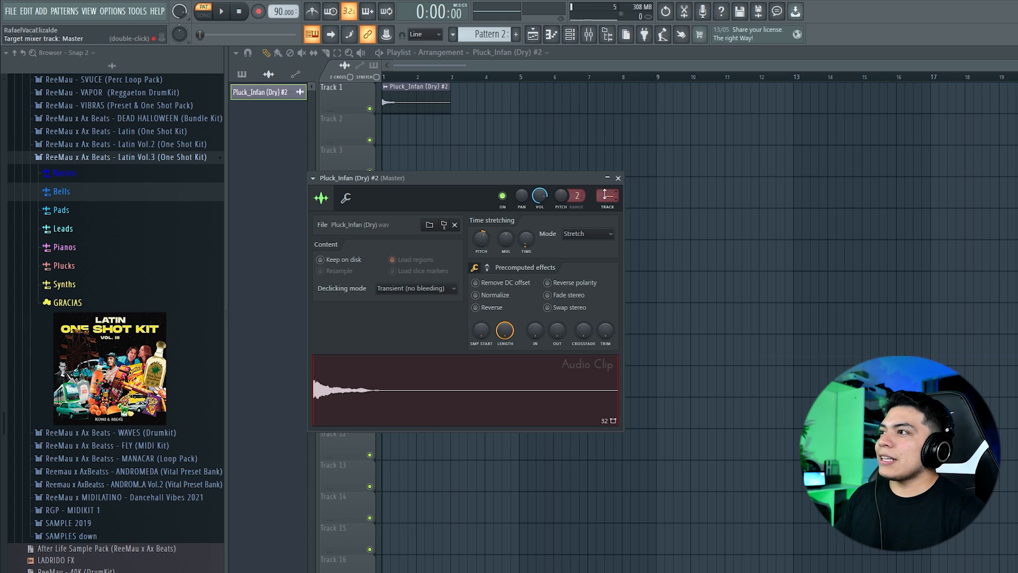
Route the Pluck_Infan (Dry) #2 audio clip to mixer insert 3 and set the ValhallaVintageVerb predelay on that insert to 0 ms
{"action": "double_click", "coordinate": [608, 196]}
{"action": "left_click", "coordinate": [356, 132]}
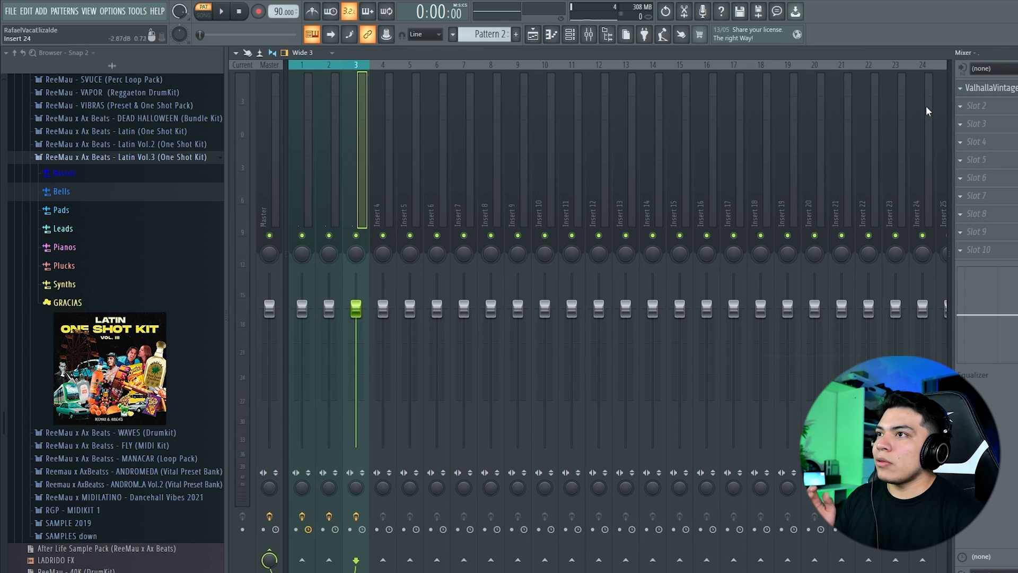
{"action": "left_click", "coordinate": [973, 90]}
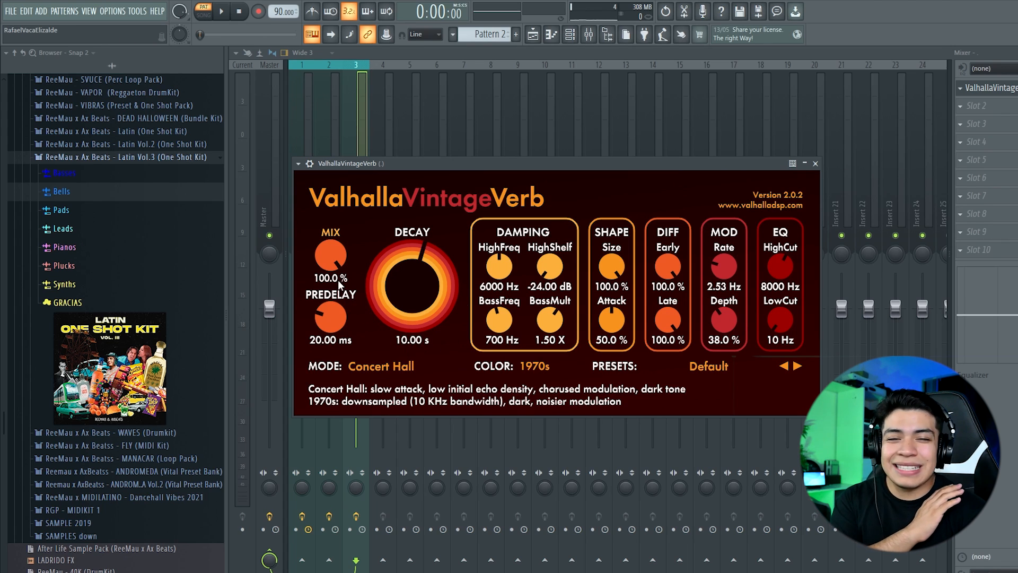
{"action": "left_click_drag", "start_coordinate": [330, 317], "coordinate": [375, 350]}
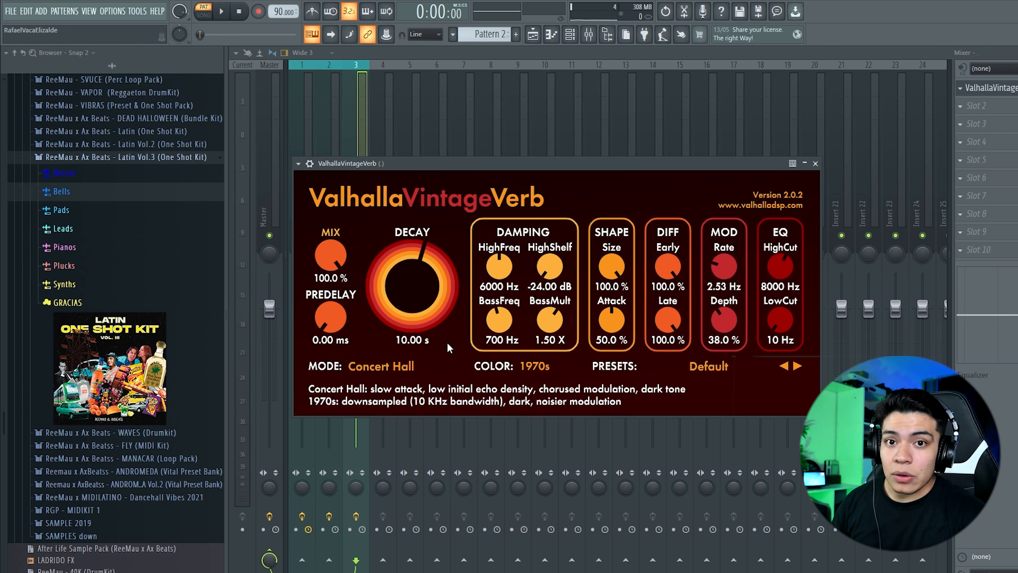
Select the first eight bars of the playlist and consolidate Track 1 over that time selection
{"action": "left_click", "coordinate": [533, 35]}
{"action": "left_click_drag", "start_coordinate": [658, 77], "coordinate": [383, 78]}
{"action": "right_click", "coordinate": [345, 101]}
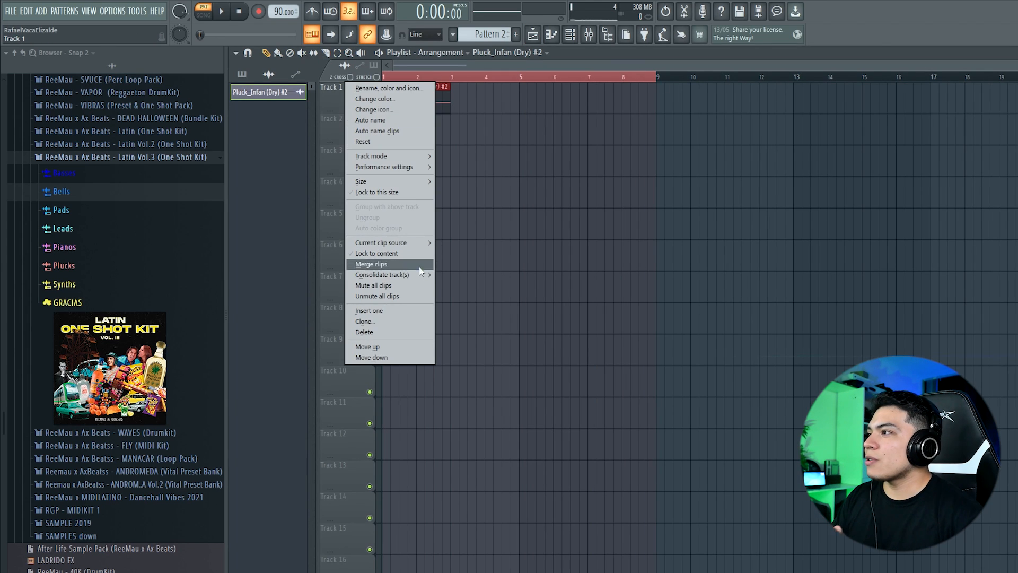
{"action": "mouse_move", "coordinate": [419, 275]}
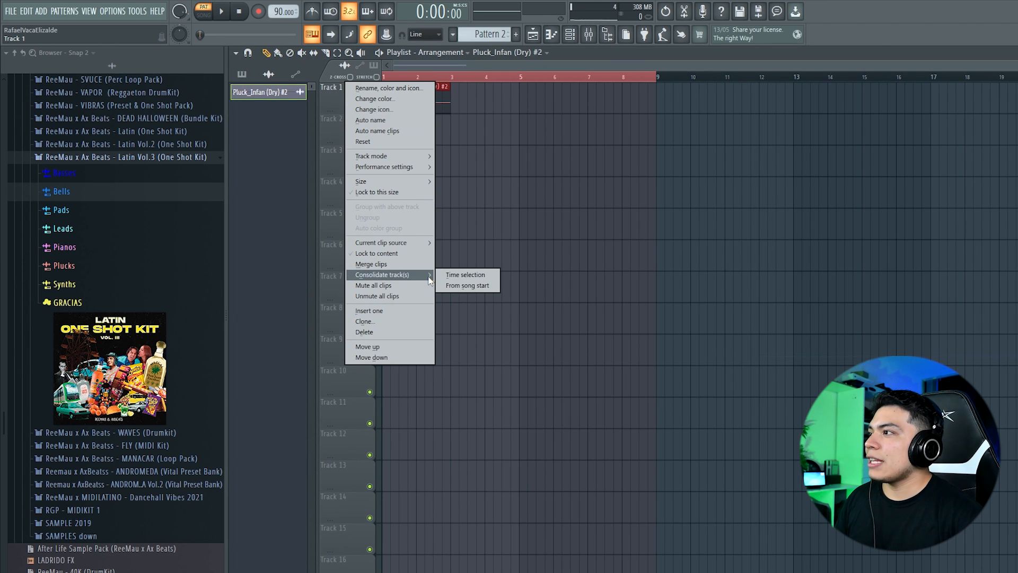
{"action": "left_click", "coordinate": [464, 275]}
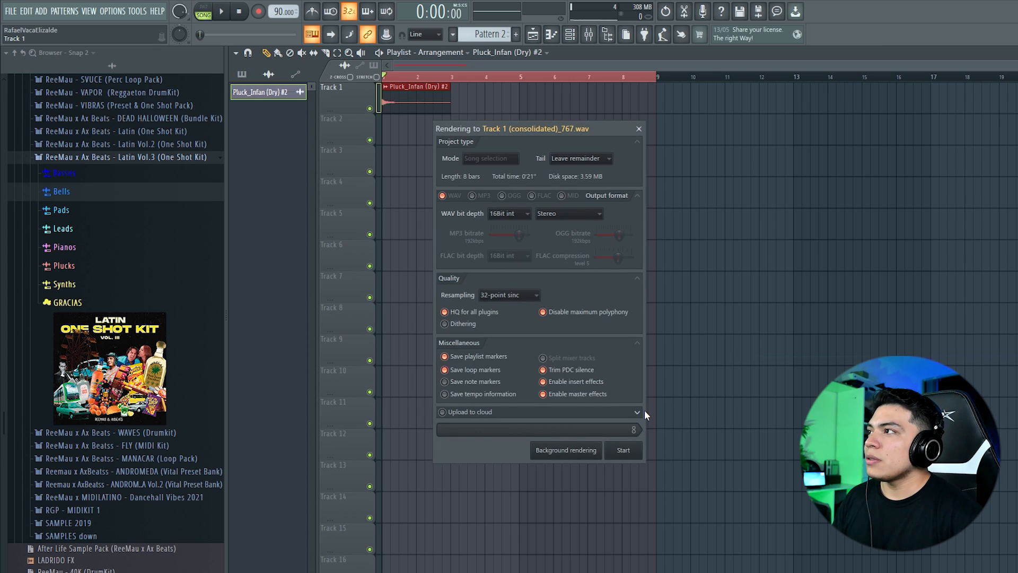
{"action": "left_click", "coordinate": [639, 452]}
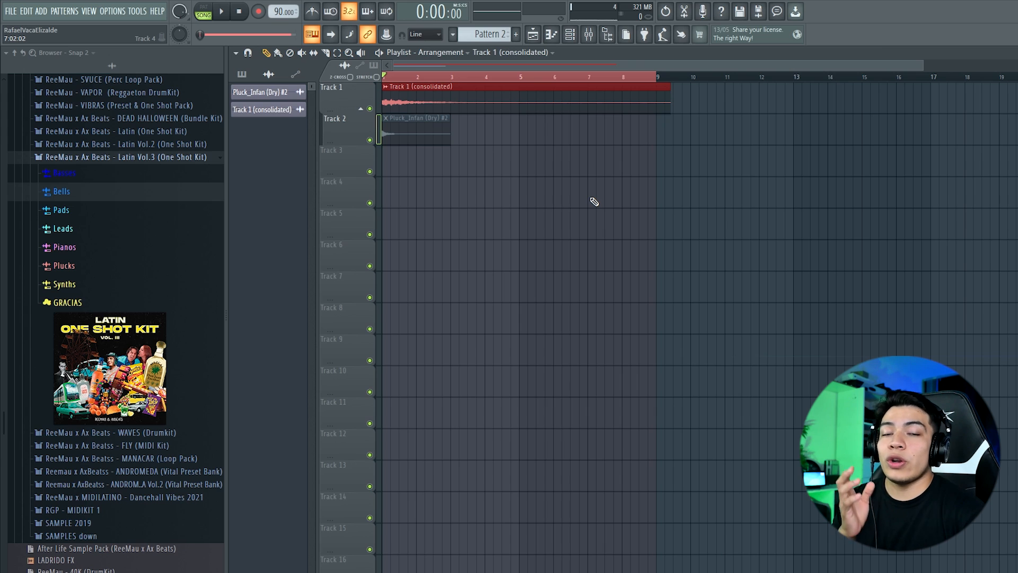
Cut the excess tail of the consolidated Track 1 clip in Edison, return the trimmed audio to Track 1 and play it
{"action": "double_click", "coordinate": [497, 104]}
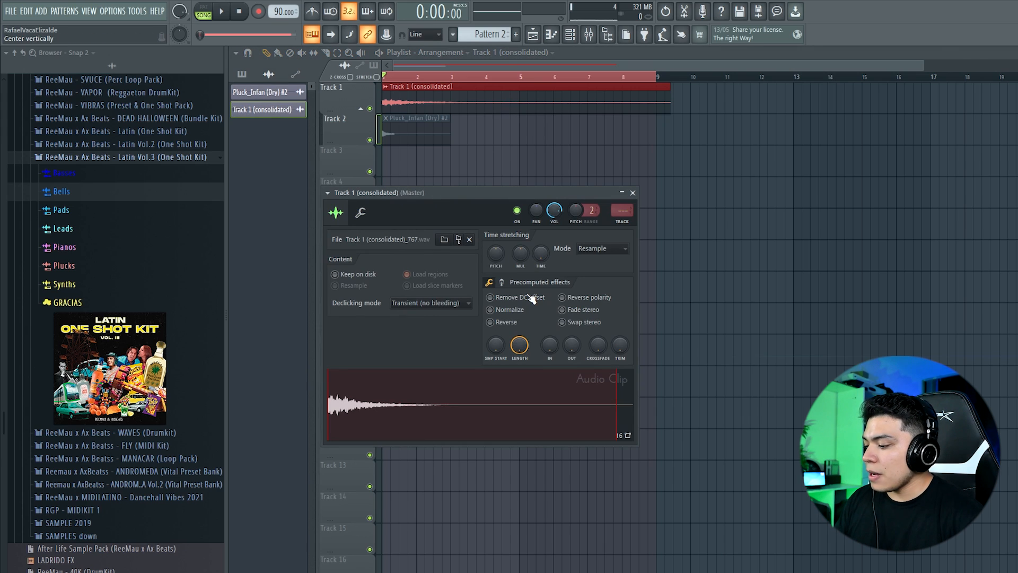
{"action": "key", "text": "ctrl+e"}
{"action": "left_click_drag", "start_coordinate": [663, 290], "coordinate": [736, 281]}
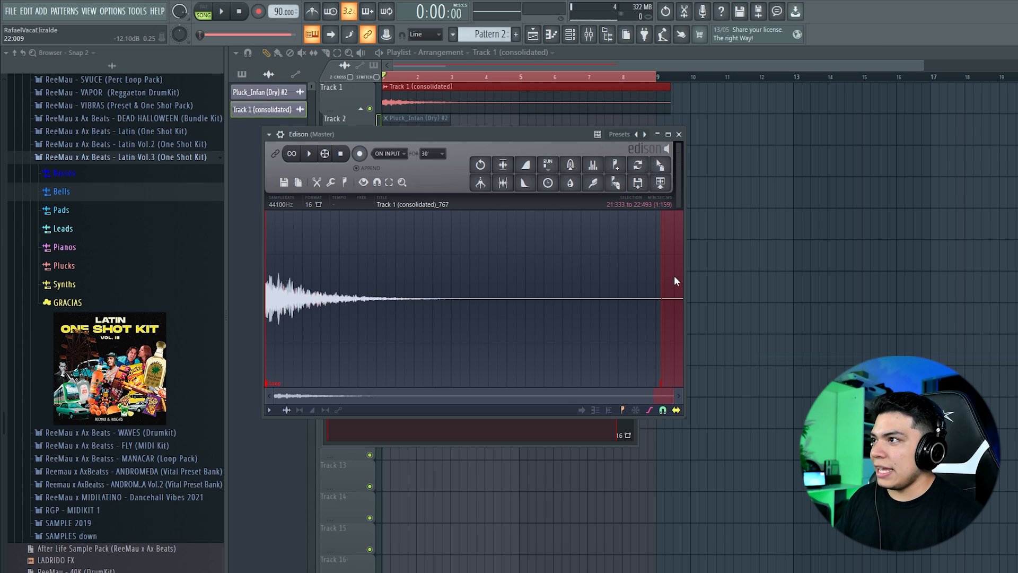
{"action": "left_click_drag", "start_coordinate": [660, 164], "coordinate": [557, 105]}
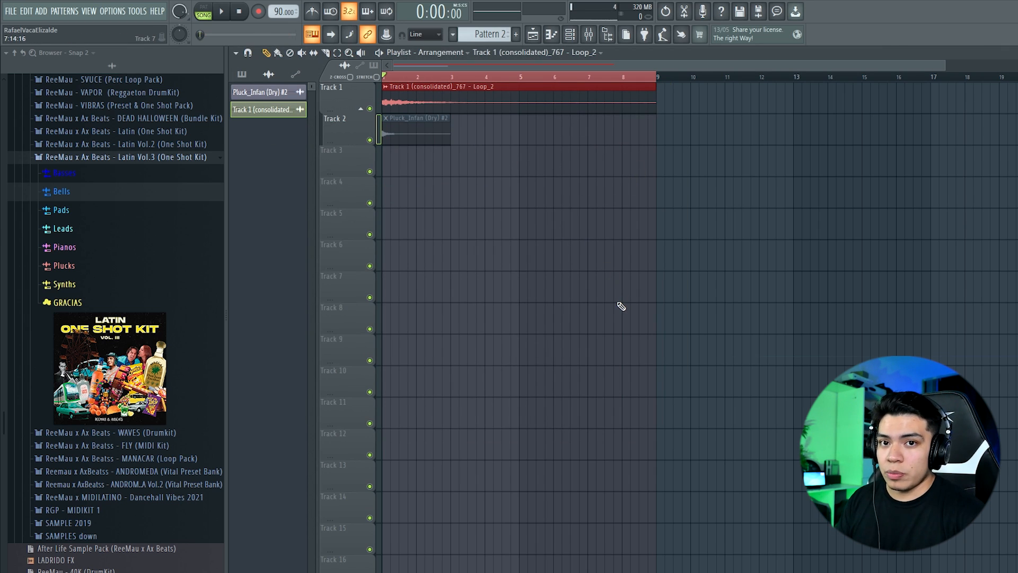
{"action": "key", "text": "space"}
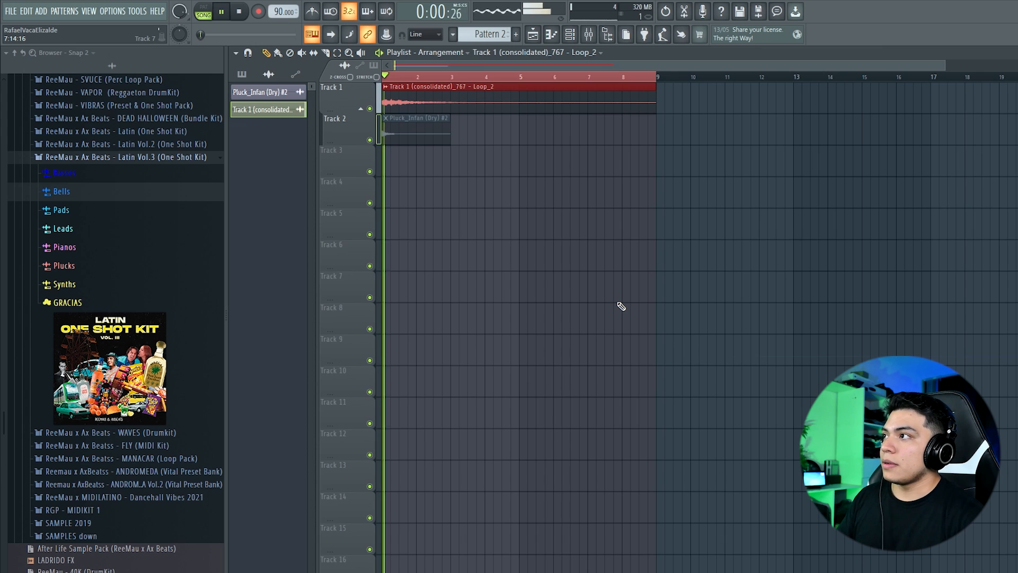
{"action": "key", "text": "space"}
Move the trimmed reverb clip to Track 7 and place Pattern 2 at the start of Track 1
{"action": "left_click_drag", "start_coordinate": [411, 101], "coordinate": [411, 289]}
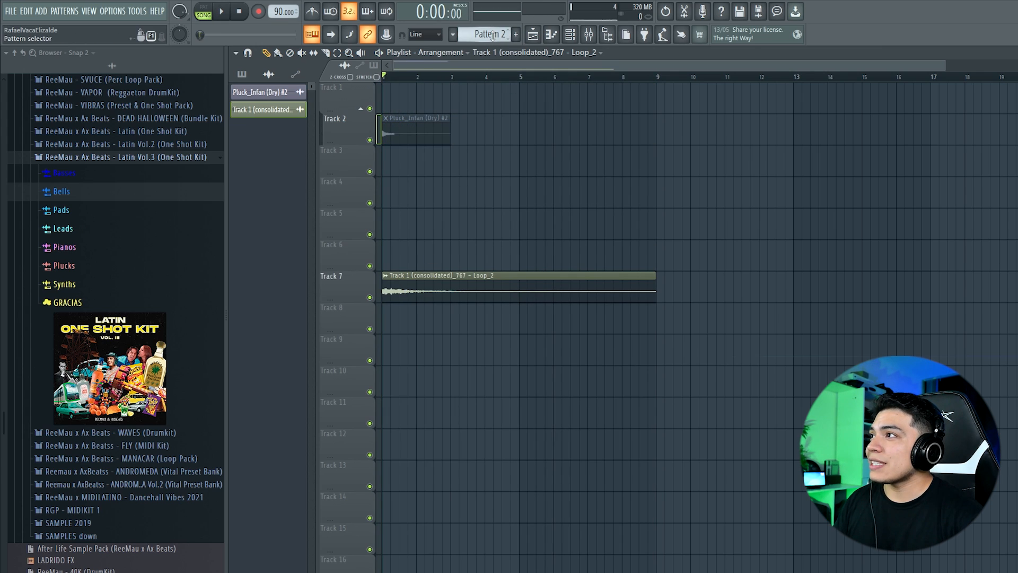
{"action": "left_click", "coordinate": [499, 40]}
{"action": "left_click_drag", "start_coordinate": [263, 110], "coordinate": [440, 102]}
Delete playlist Track 2, which holds the muted original Pluck_Infan (Dry) #2 clip
{"action": "right_click", "coordinate": [365, 117]}
{"action": "left_click", "coordinate": [403, 359]}
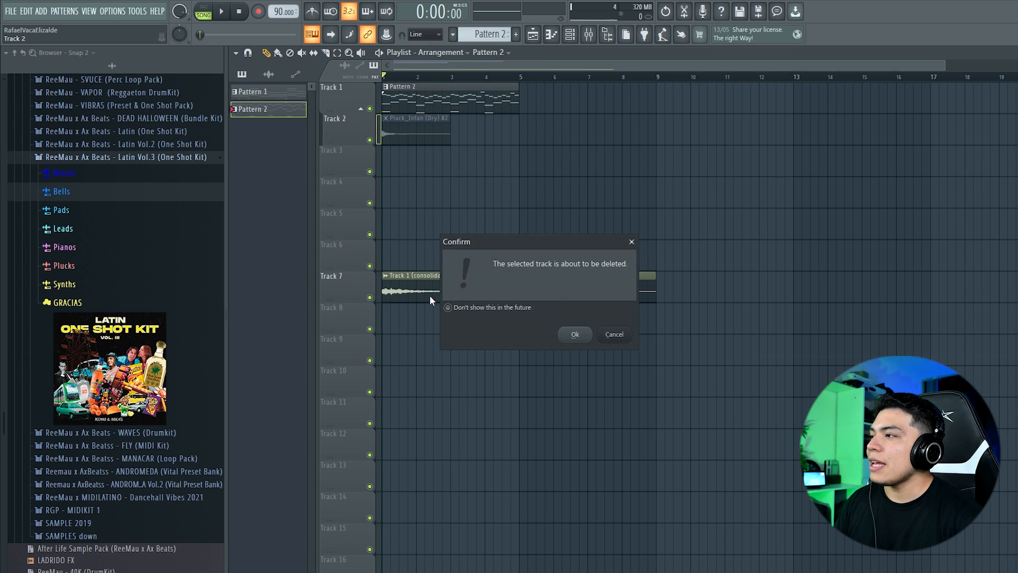
{"action": "key", "text": "Return"}
Trim the start of the reverb clip, move it to the beginning of Track 3 and shorten it to two bars
{"action": "left_click_drag", "start_coordinate": [384, 260], "coordinate": [398, 255]}
{"action": "left_click_drag", "start_coordinate": [486, 249], "coordinate": [469, 155]}
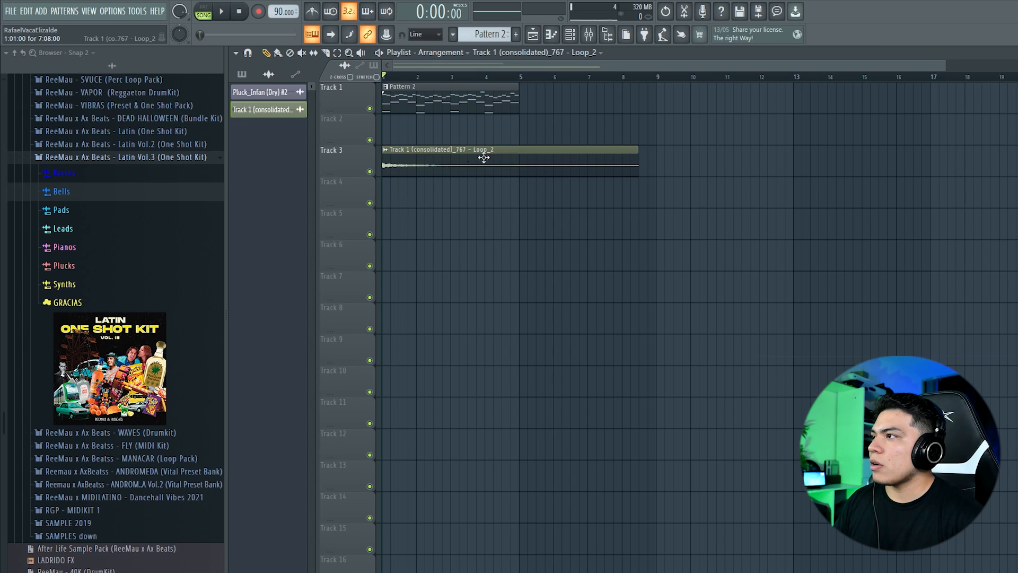
{"action": "left_click_drag", "start_coordinate": [636, 164], "coordinate": [450, 163]}
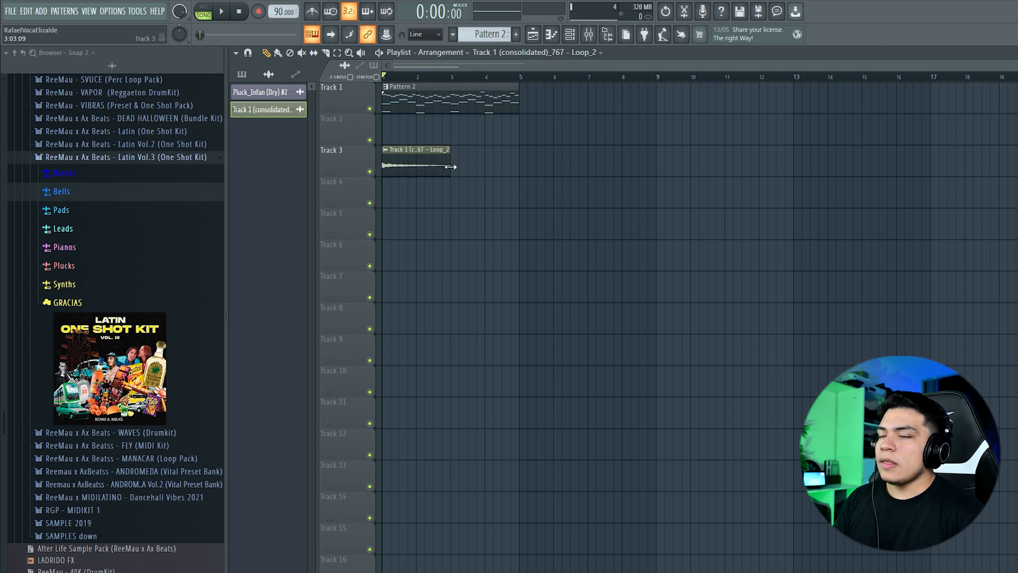
Route the Track 3 clip to mixer insert 2 with Kickstart, lower that insert's volume to -5.9 dB and play the arrangement
{"action": "double_click", "coordinate": [408, 165]}
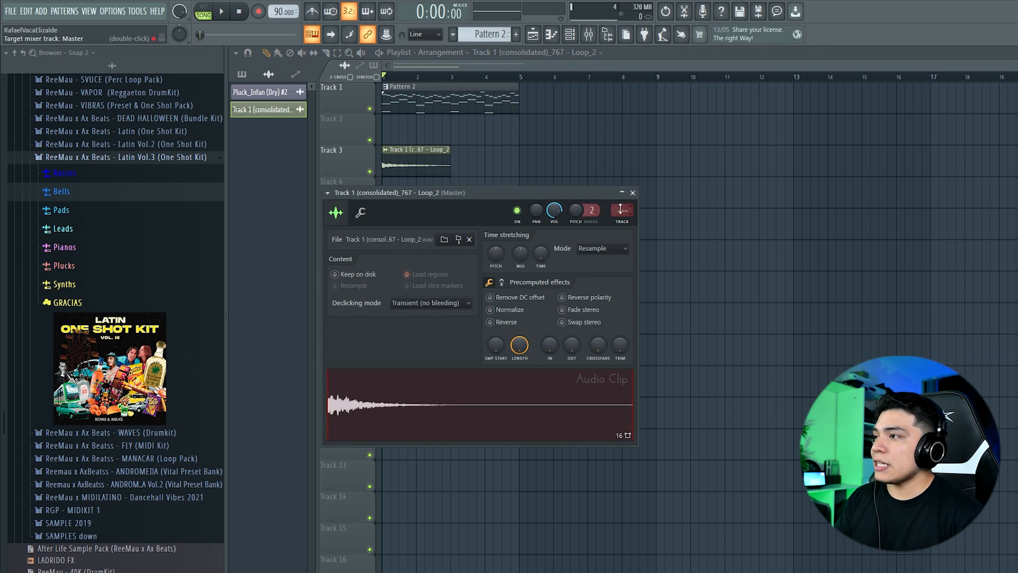
{"action": "double_click", "coordinate": [635, 205]}
{"action": "left_click", "coordinate": [981, 89]}
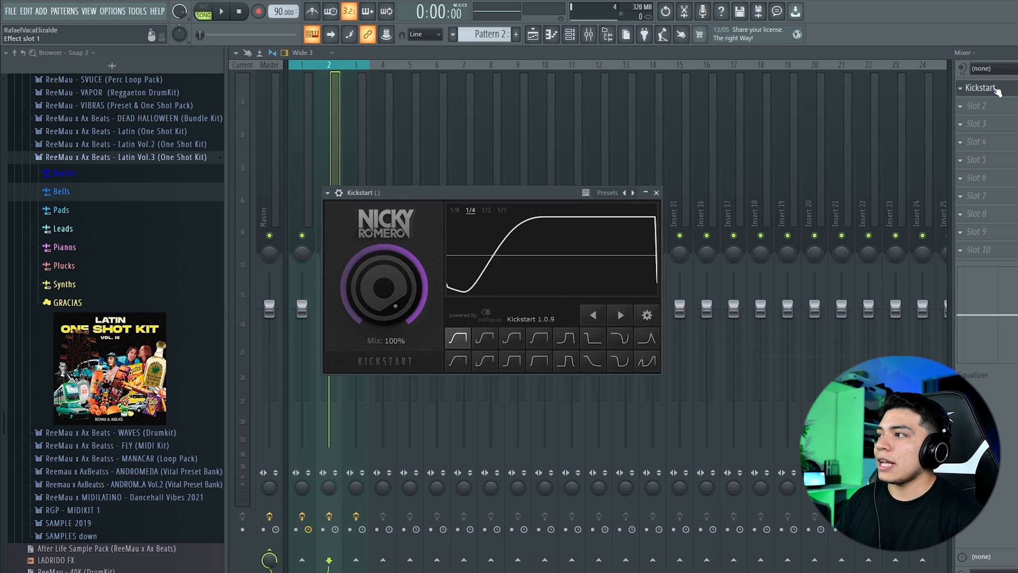
{"action": "left_click", "coordinate": [329, 125]}
{"action": "left_click_drag", "start_coordinate": [328, 308], "coordinate": [329, 341]}
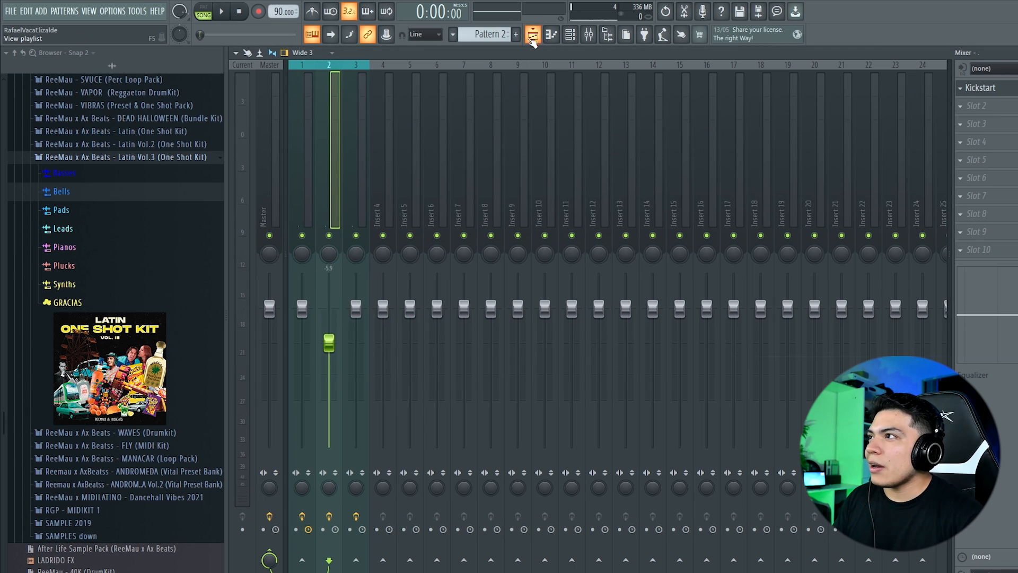
{"action": "left_click", "coordinate": [533, 34]}
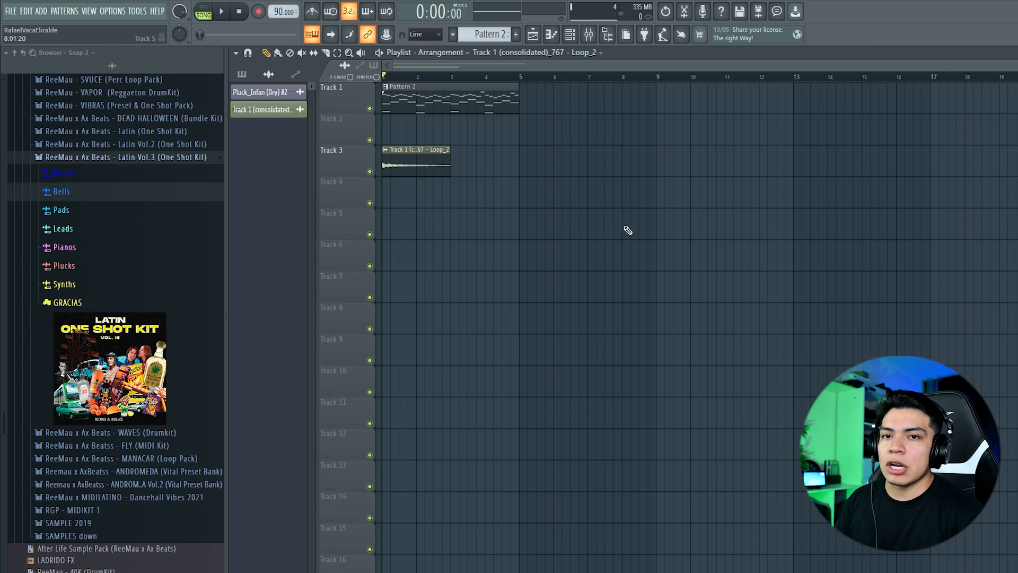
{"action": "key", "text": "space"}
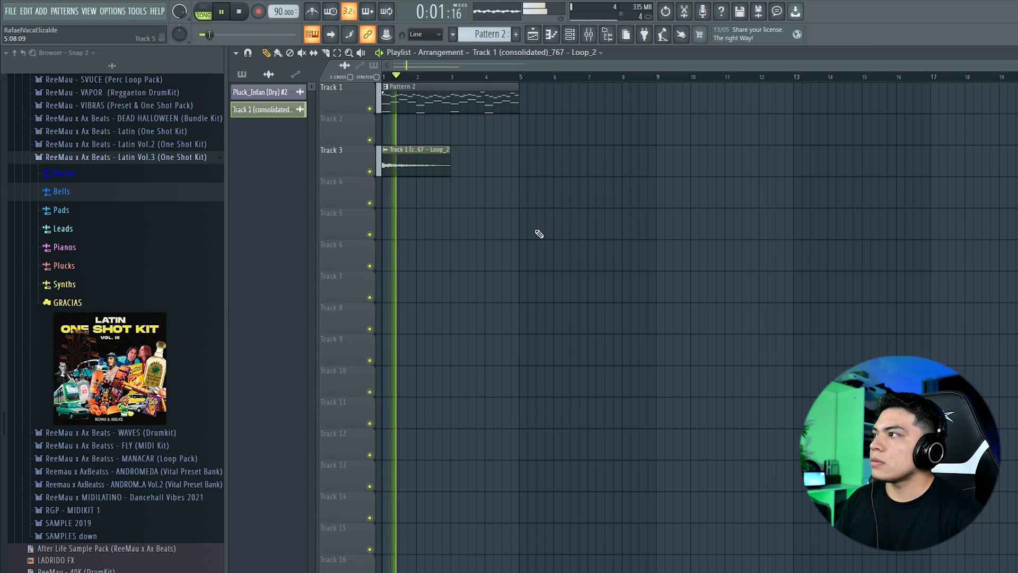
{"action": "key", "text": "space"}
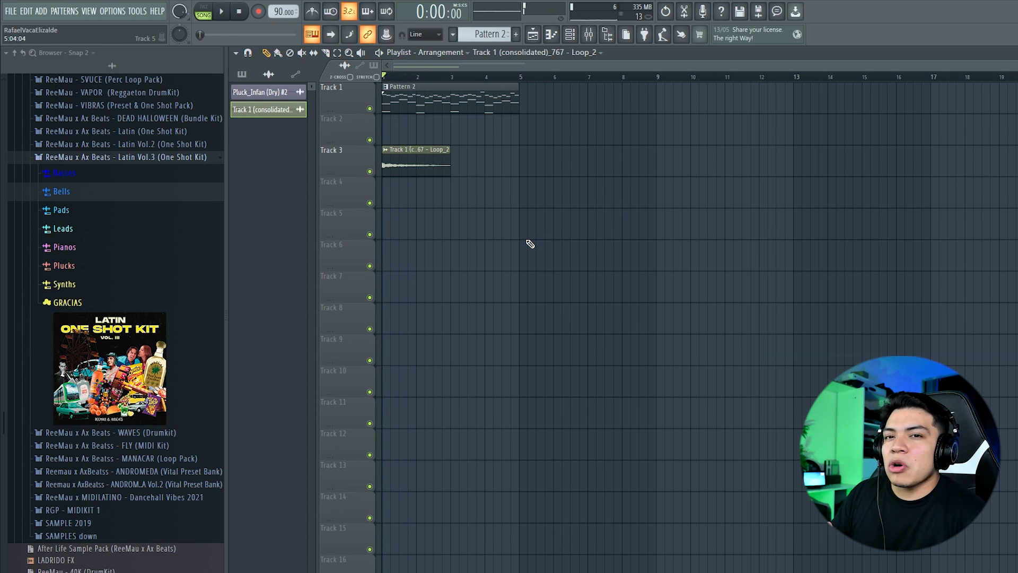
Set the Track 3 clip's time-stretching mode to Stretch with a pitch shift of +900 cents and check the mixer levels during playback
{"action": "double_click", "coordinate": [420, 169]}
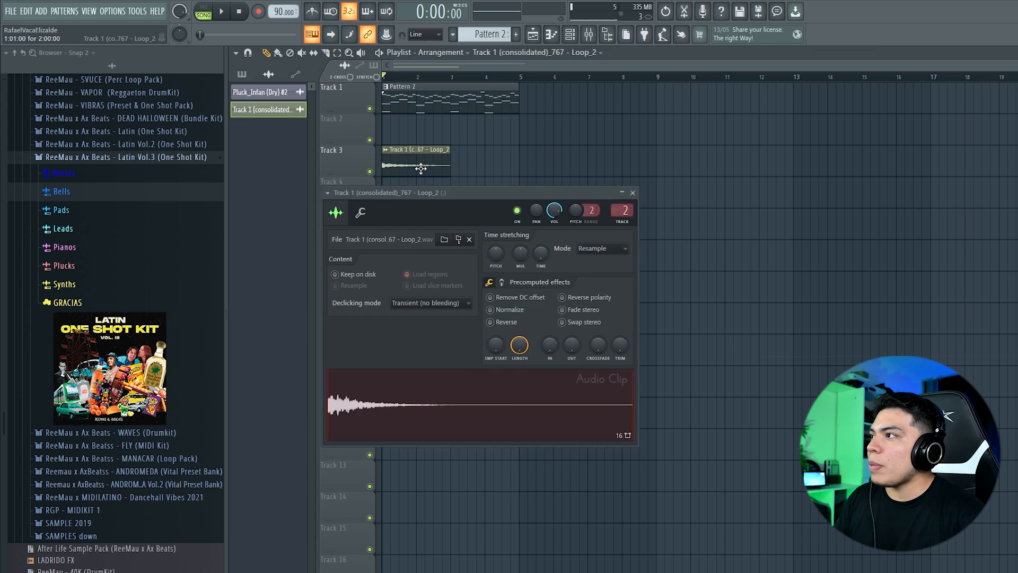
{"action": "left_click", "coordinate": [609, 254]}
{"action": "left_click", "coordinate": [586, 284]}
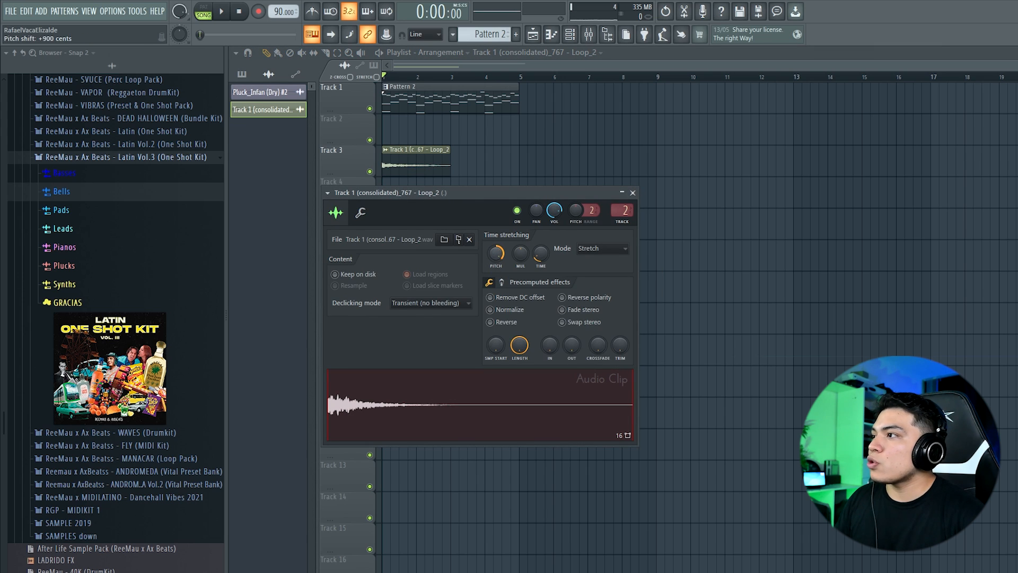
{"action": "key", "text": "Escape"}
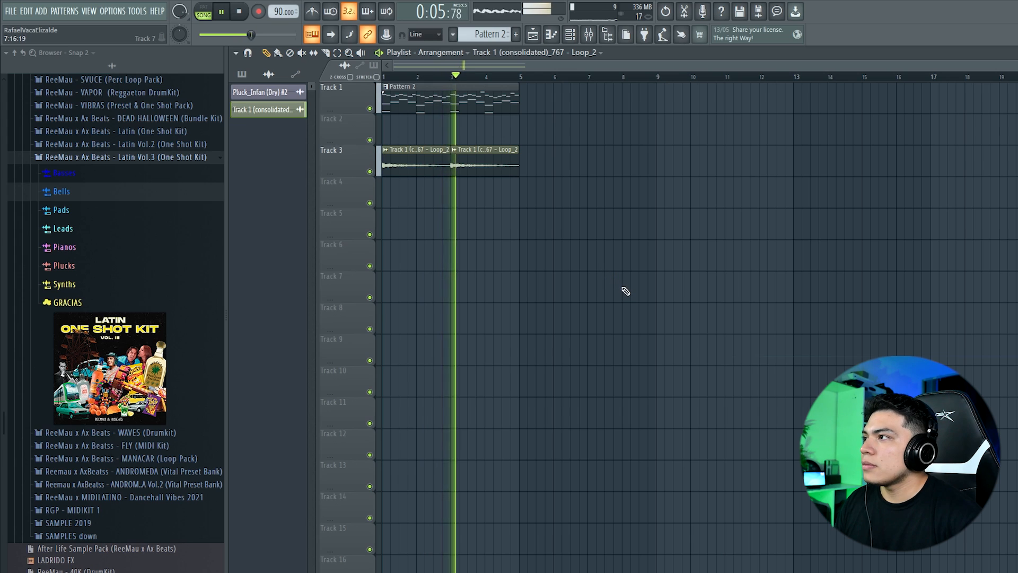
{"action": "left_click", "coordinate": [590, 37]}
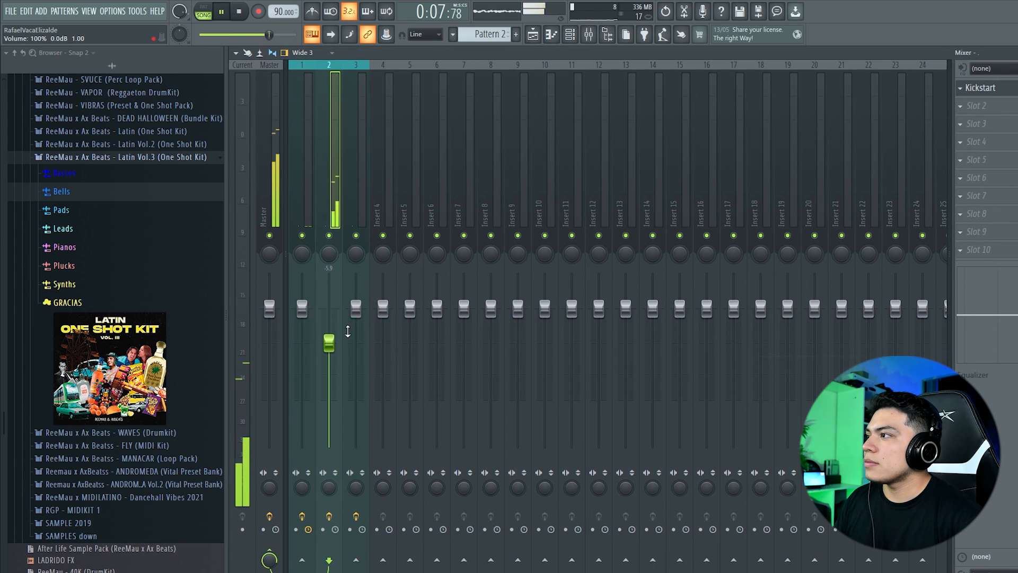
{"action": "left_click", "coordinate": [533, 35]}
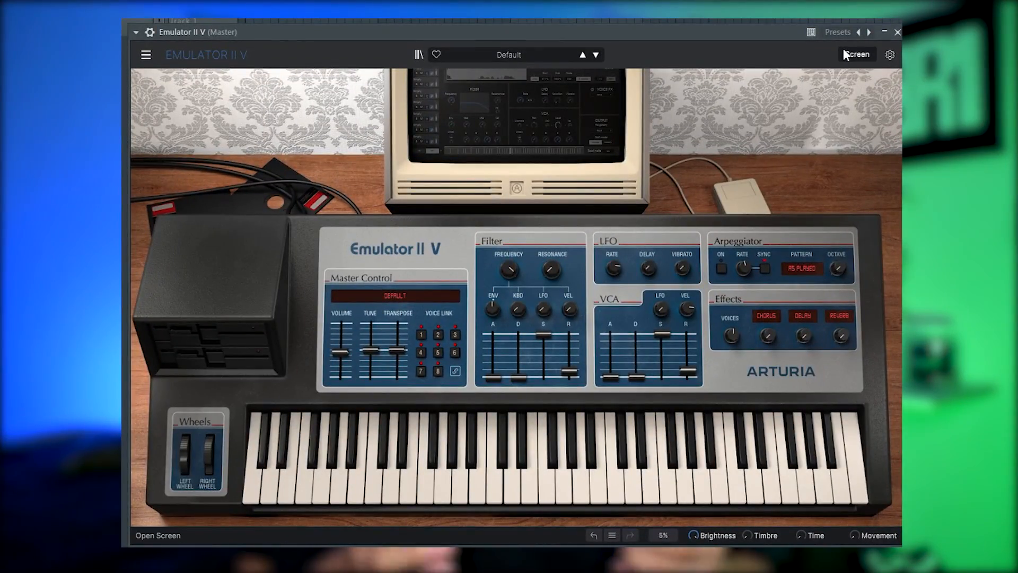
Show the screen view of Emulator II V and load pluck samples including Pluck_Barrera (Dry) and Pluck_Bel (Dry) into its sample slots
{"action": "left_click", "coordinate": [850, 54]}
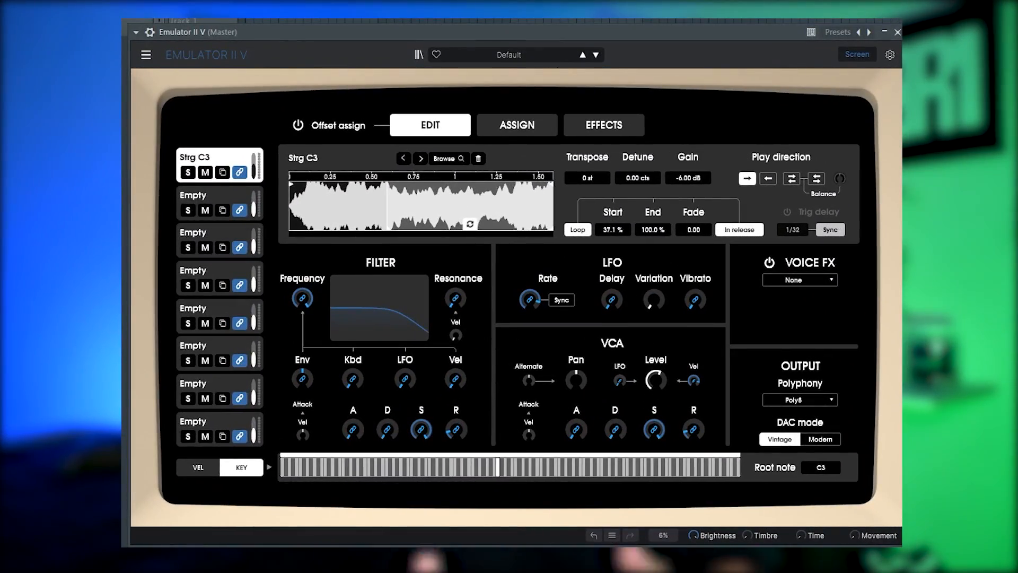
{"action": "left_click_drag", "start_coordinate": [223, 174], "coordinate": [223, 175]}
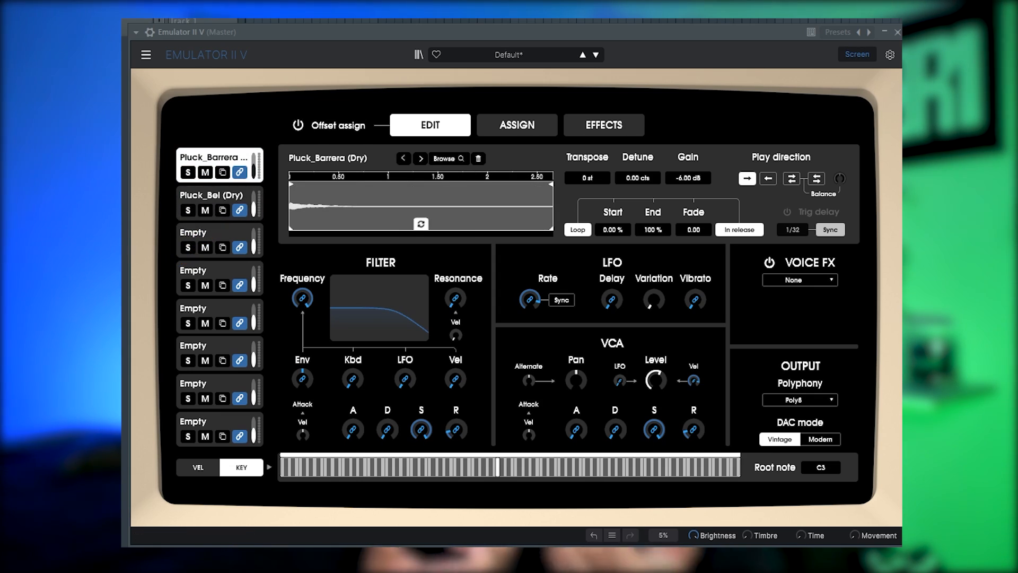
{"action": "left_click_drag", "start_coordinate": [232, 248], "coordinate": [232, 248]}
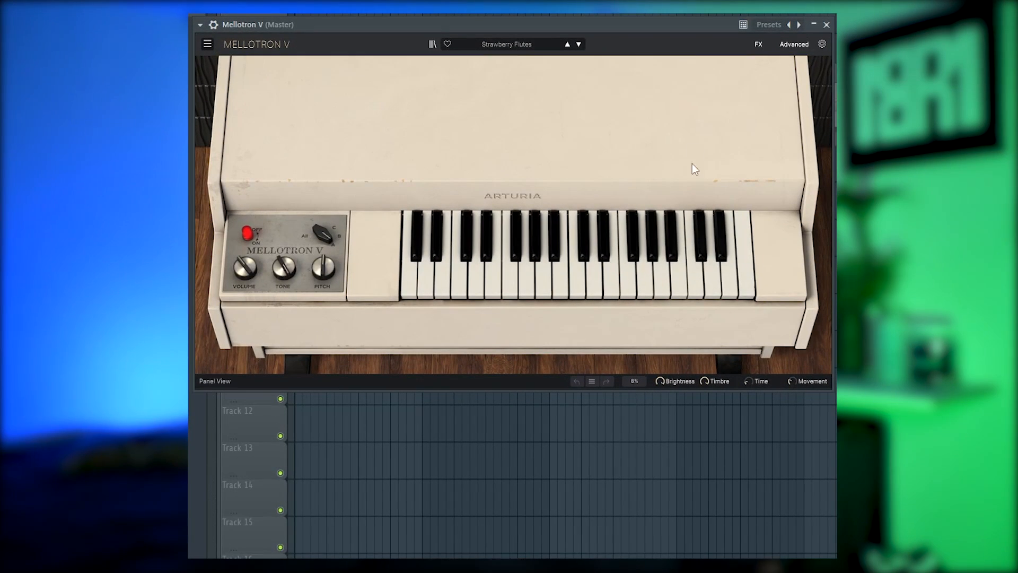
In Mellotron V's advanced view, load Pluck_León (Dry).wav into tape A and Pluck_Palazuelos (Dry).wav into tape B, and inspect tape C
{"action": "left_click", "coordinate": [783, 49]}
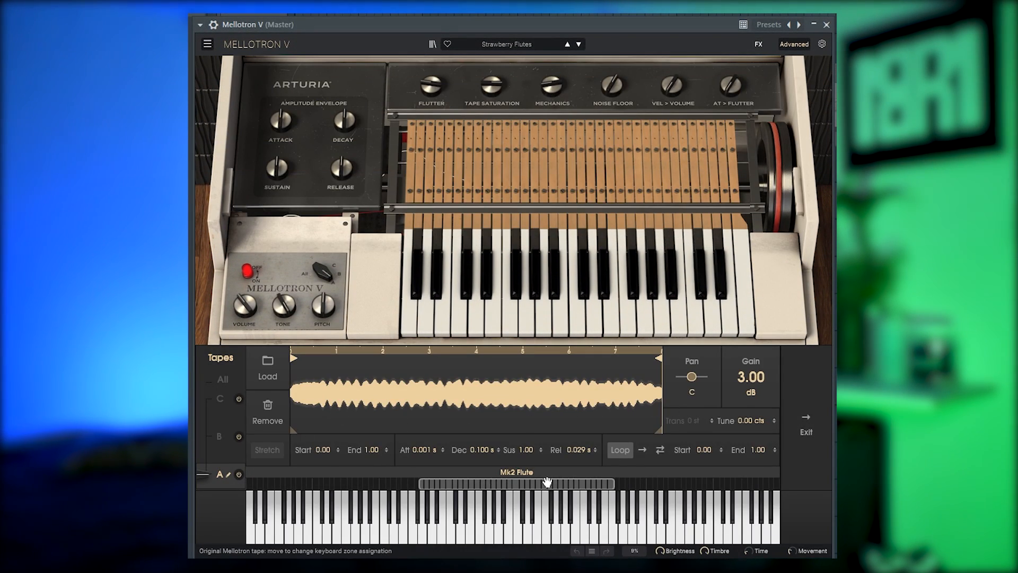
{"action": "left_click_drag", "start_coordinate": [190, 405], "coordinate": [414, 405]}
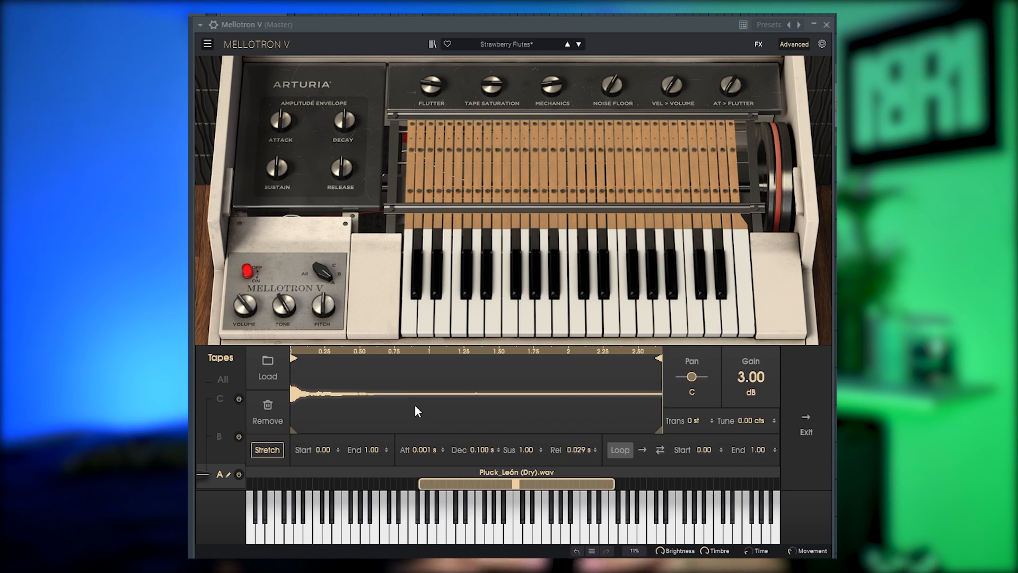
{"action": "left_click", "coordinate": [221, 435]}
{"action": "left_click", "coordinate": [220, 474]}
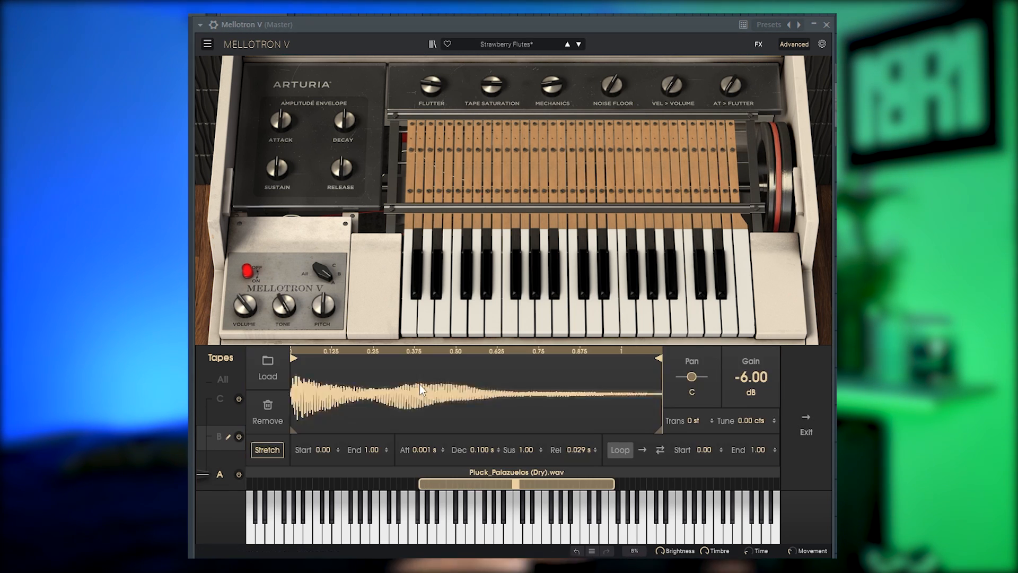
{"action": "left_click", "coordinate": [219, 399]}
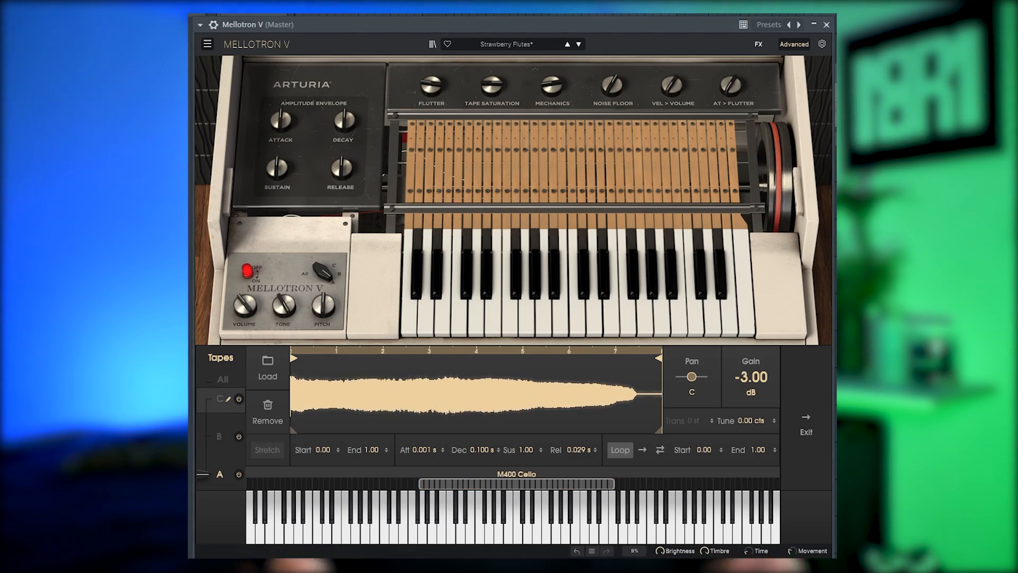
{"action": "left_click", "coordinate": [220, 474]}
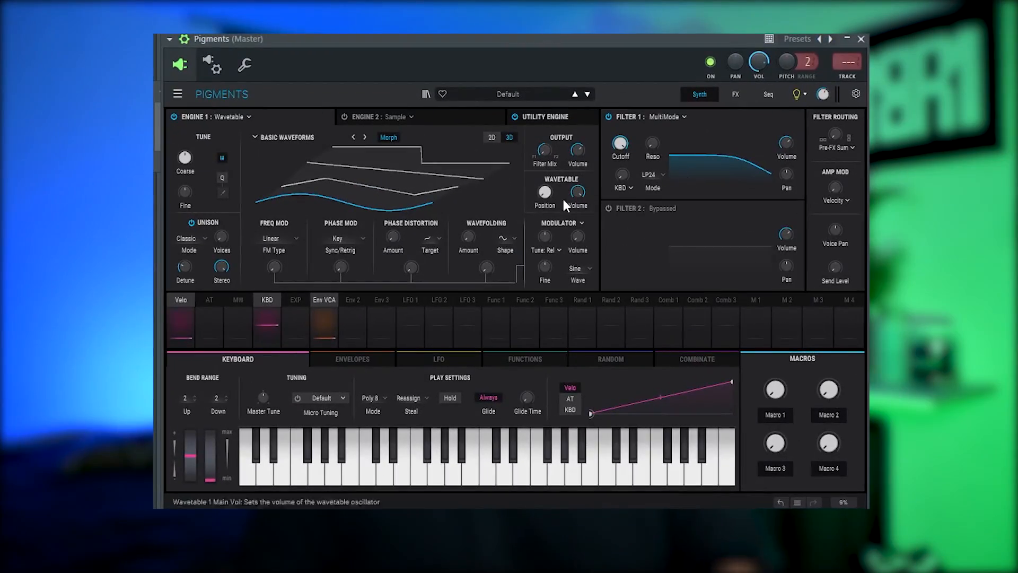
Switch Pigments' Engine 1 to Sample, load Pluck_Lali (Dry) into slot A and move its start position to the waveform's main peak
{"action": "left_click", "coordinate": [246, 116]}
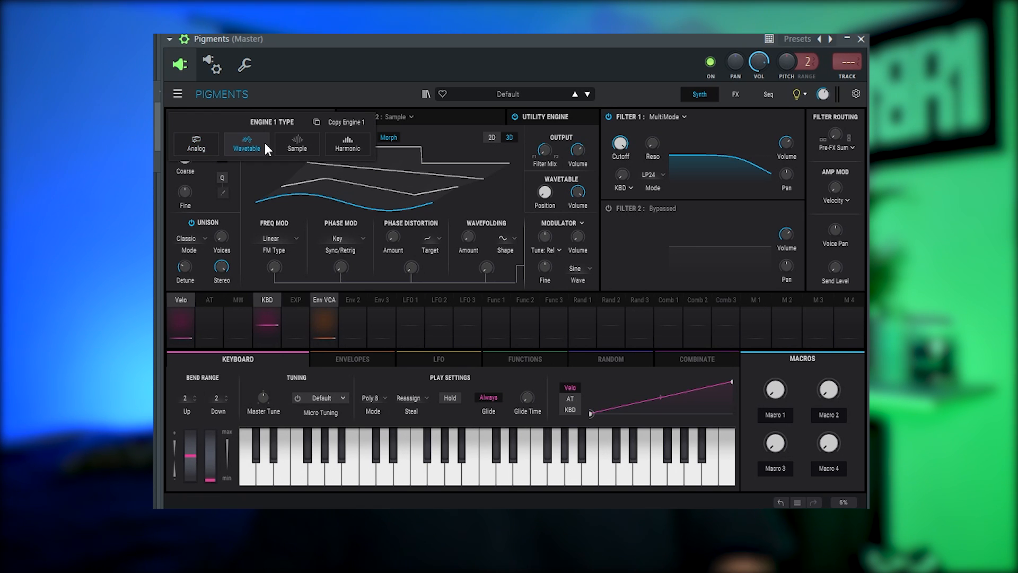
{"action": "left_click", "coordinate": [308, 146]}
{"action": "left_click_drag", "start_coordinate": [264, 222], "coordinate": [319, 184]}
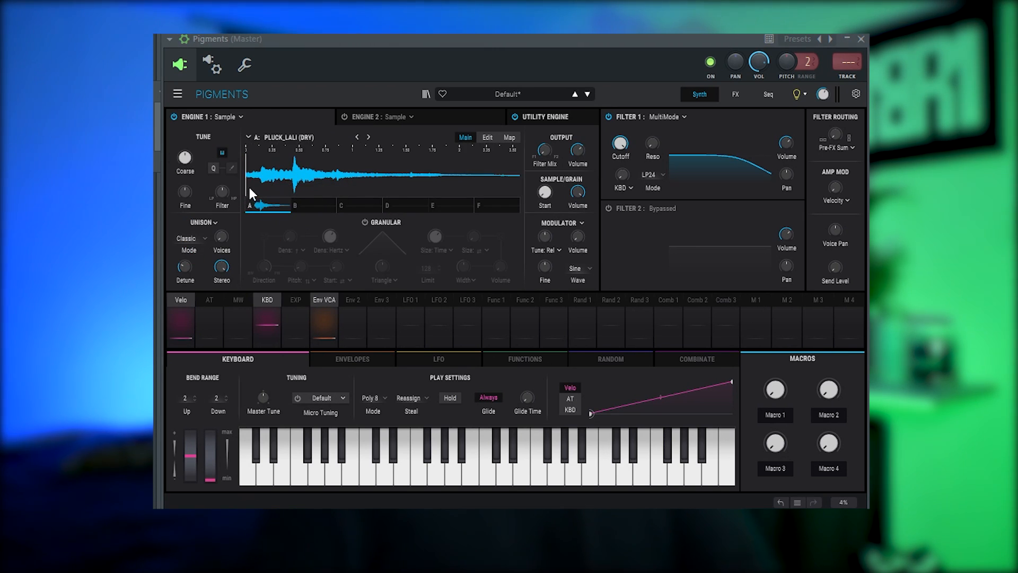
{"action": "left_click_drag", "start_coordinate": [246, 190], "coordinate": [292, 190]}
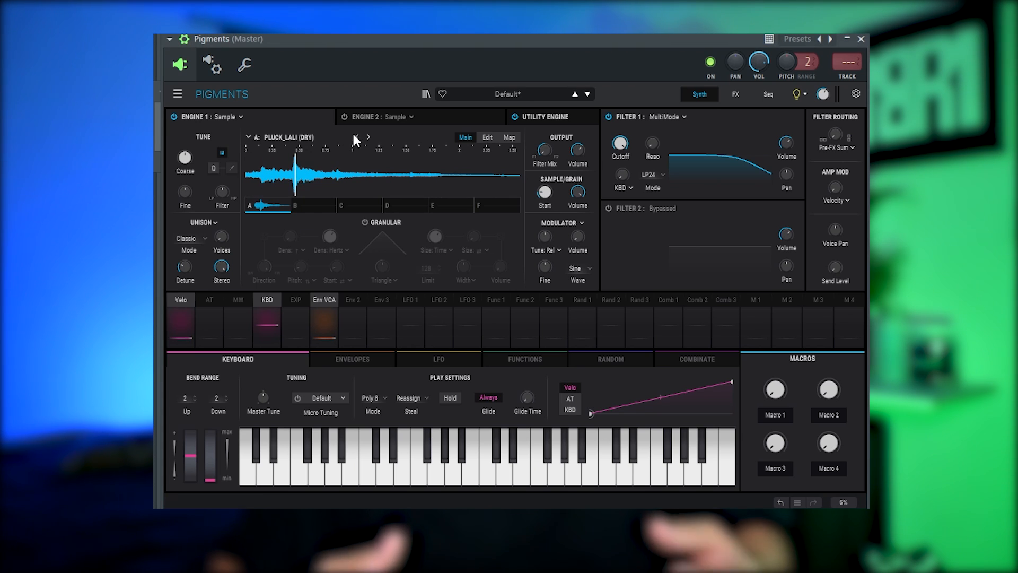
Enable Engine 2, load Pluck_Huezo (Wet) into its sample slot A and turn on its granular section
{"action": "left_click", "coordinate": [378, 113]}
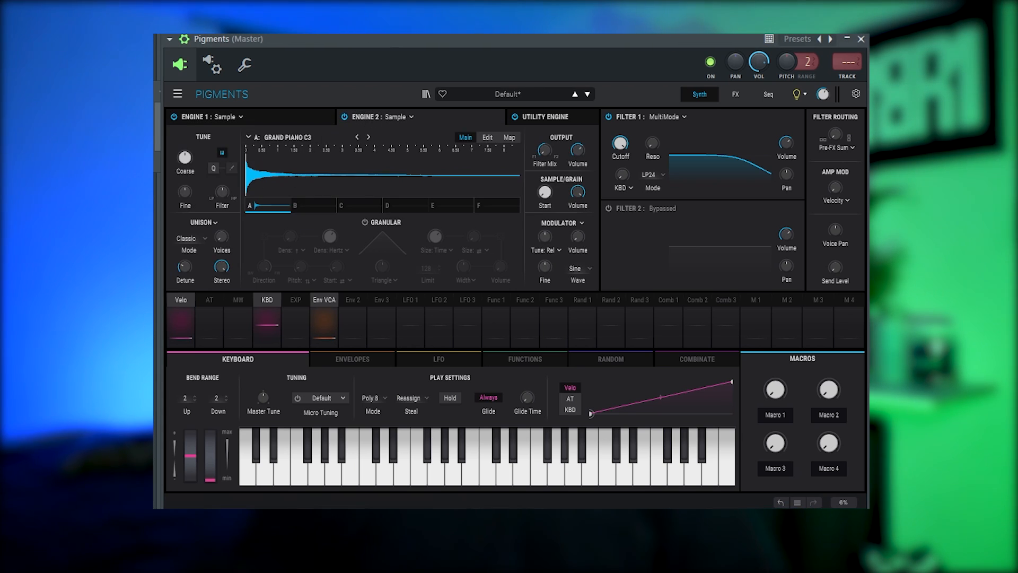
{"action": "left_click_drag", "start_coordinate": [245, 189], "coordinate": [346, 183]}
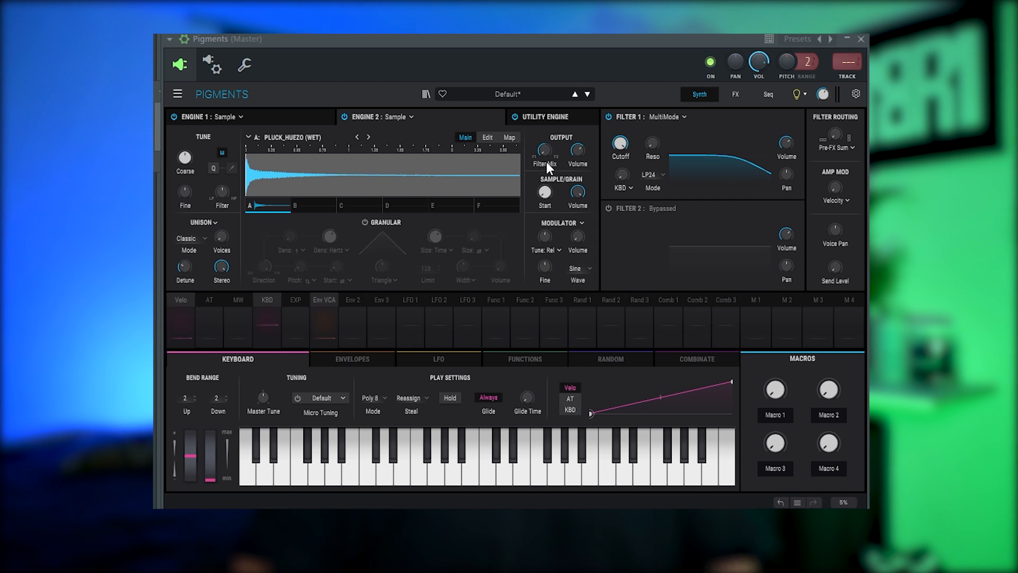
{"action": "left_click", "coordinate": [364, 221]}
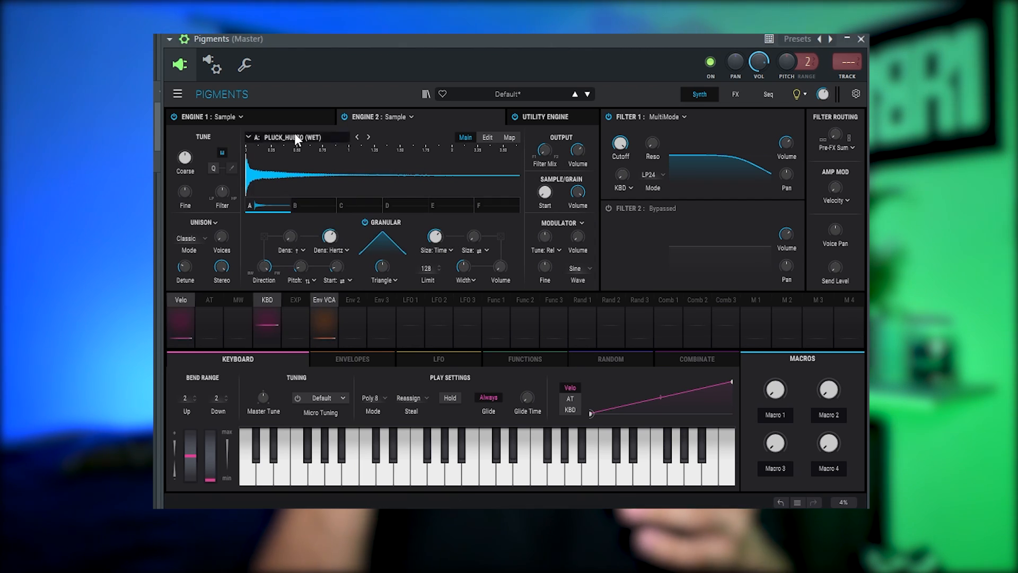
Turn on Engine 1's granular section, then enable Filter 2 and adjust its cutoff
{"action": "left_click", "coordinate": [368, 137]}
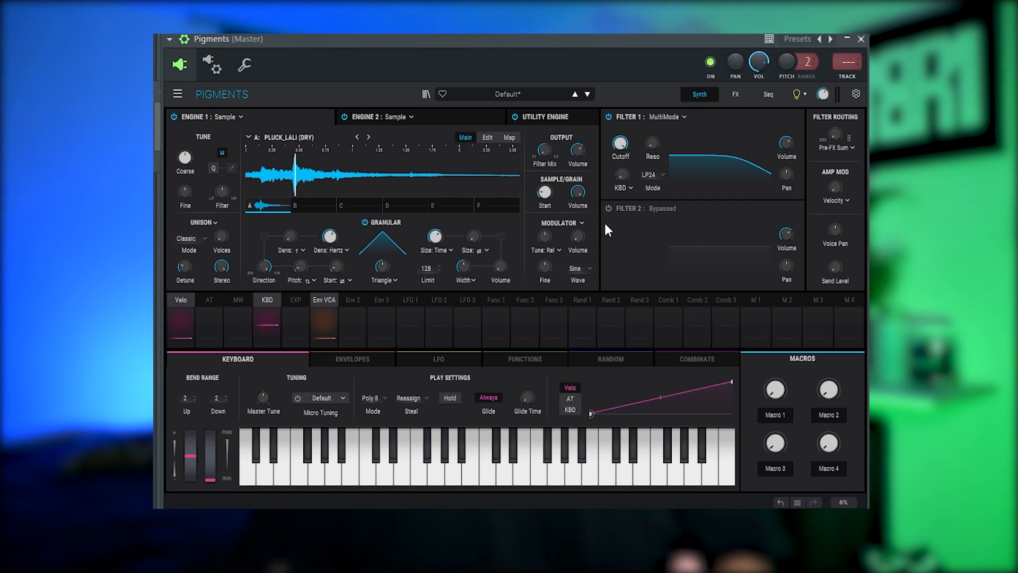
{"action": "left_click", "coordinate": [608, 208]}
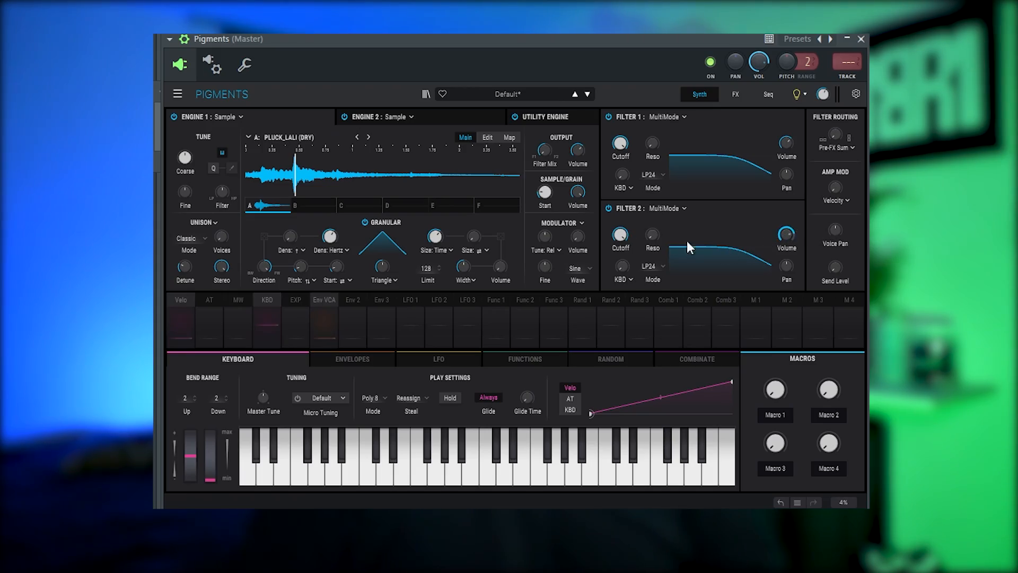
{"action": "left_click_drag", "start_coordinate": [621, 233], "coordinate": [620, 241]}
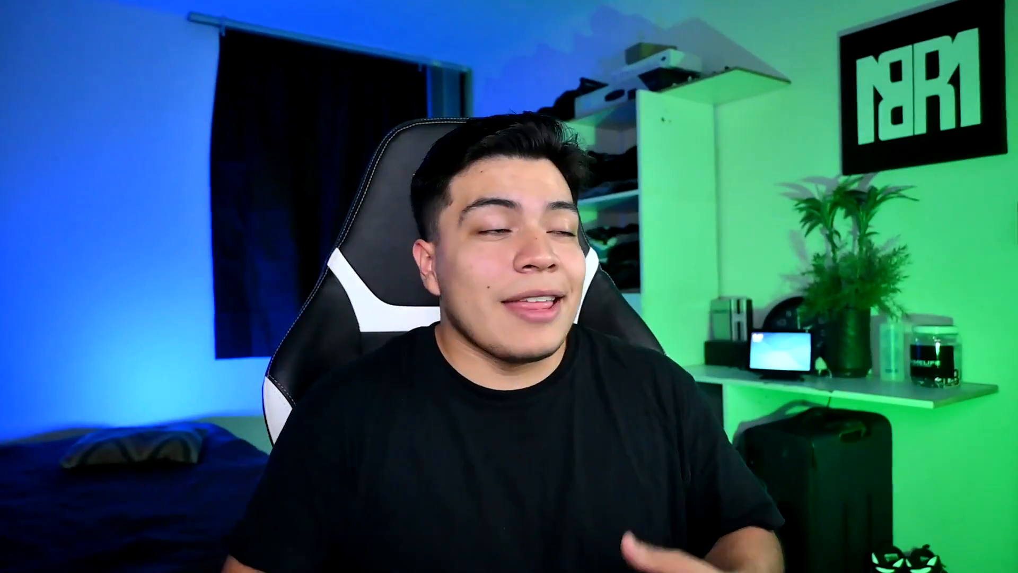